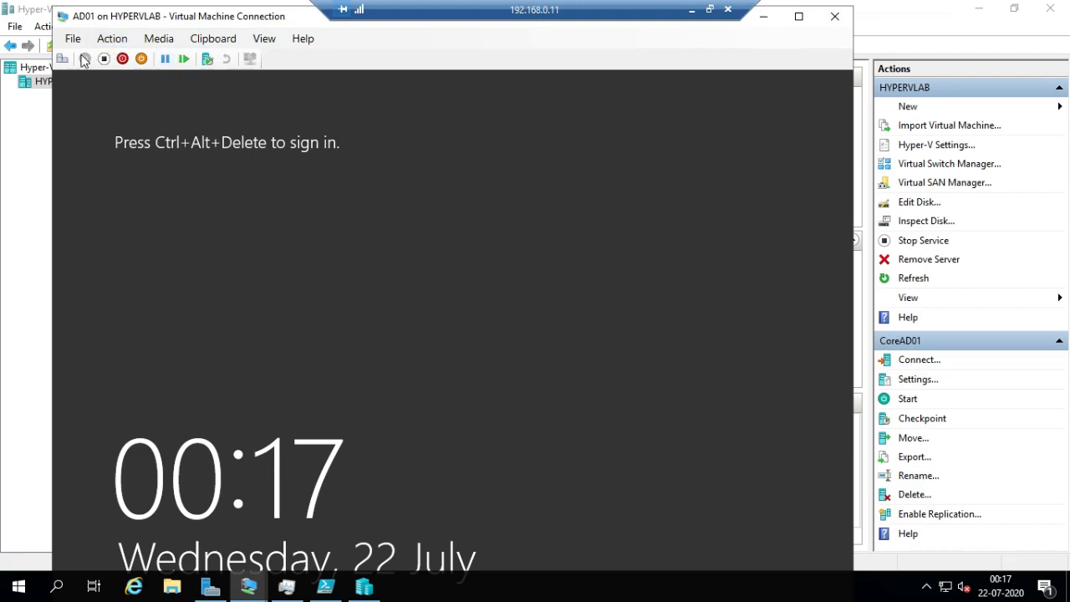
Sign in to the AD01 virtual machine as Administrator by entering the account password
{"action": "left_click", "coordinate": [62, 58]}
{"action": "left_click", "coordinate": [454, 267]}
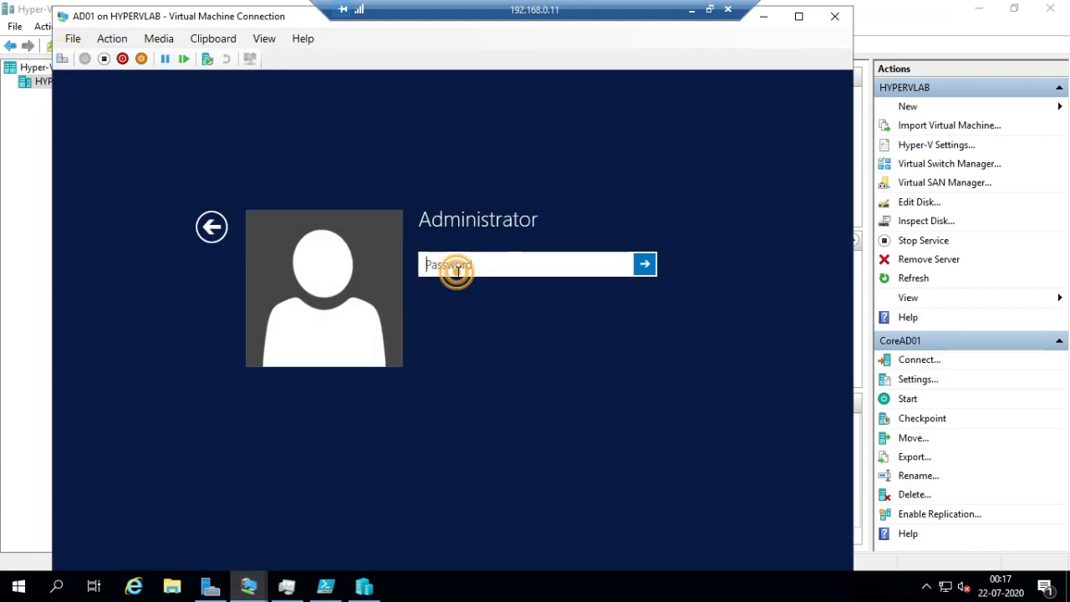
{"action": "type", "text": "P••"}
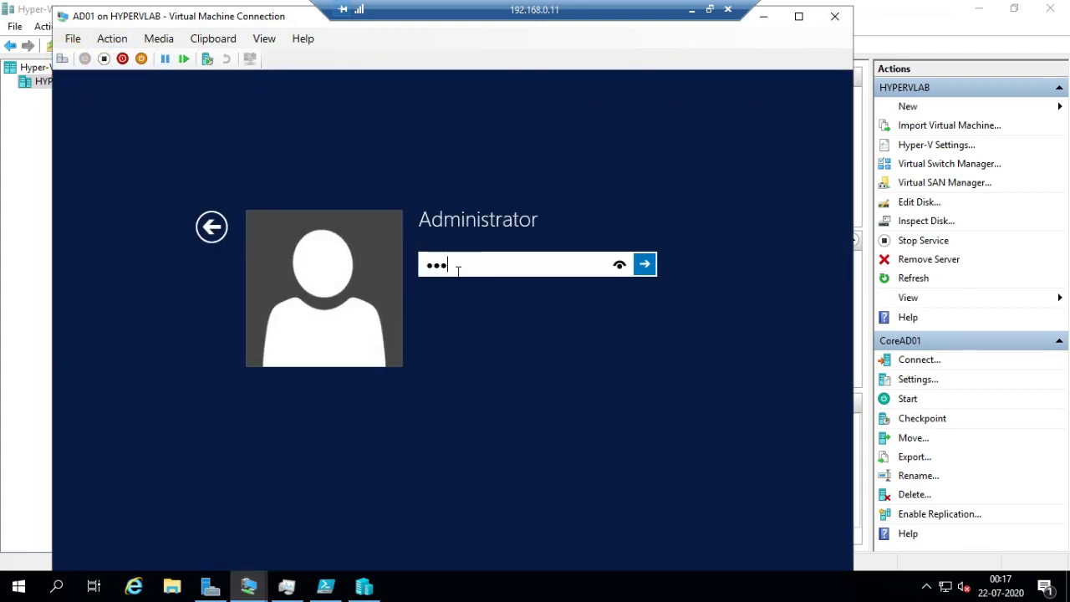
{"action": "type", "text": "••••"}
{"action": "key", "text": "Return"}
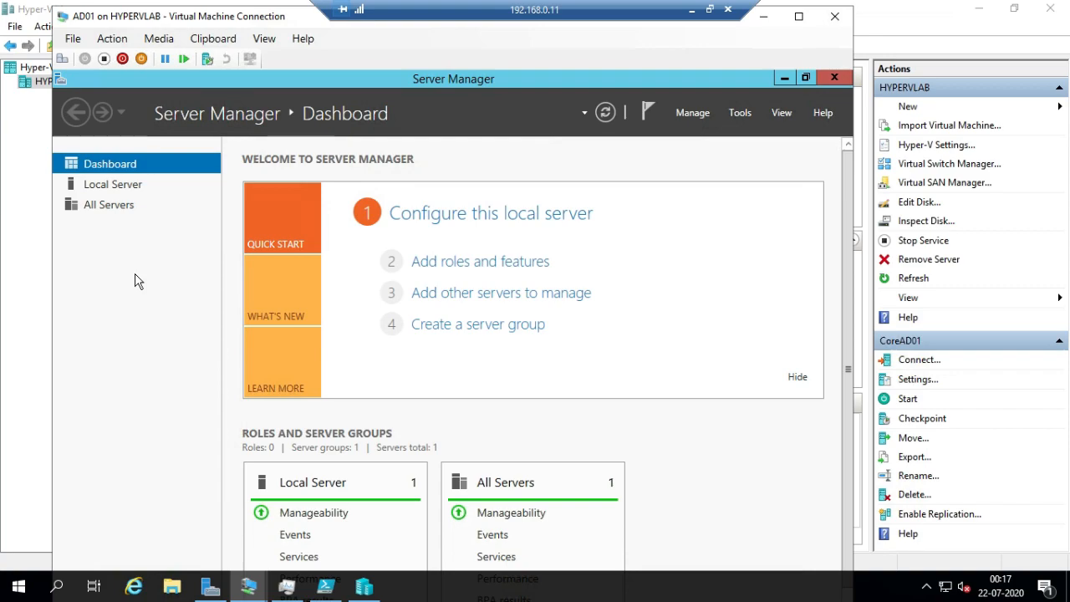
Examine the local server's Ethernet adapter IPv4 settings, including its static IP address and preferred DNS server, and close the network windows
{"action": "left_click", "coordinate": [128, 188]}
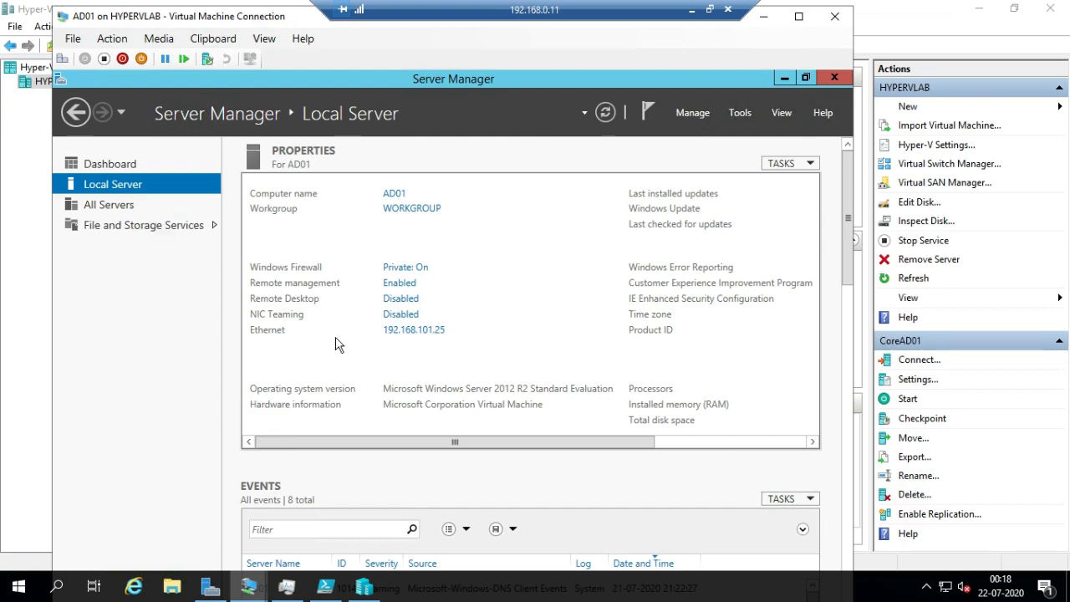
{"action": "left_click", "coordinate": [404, 332]}
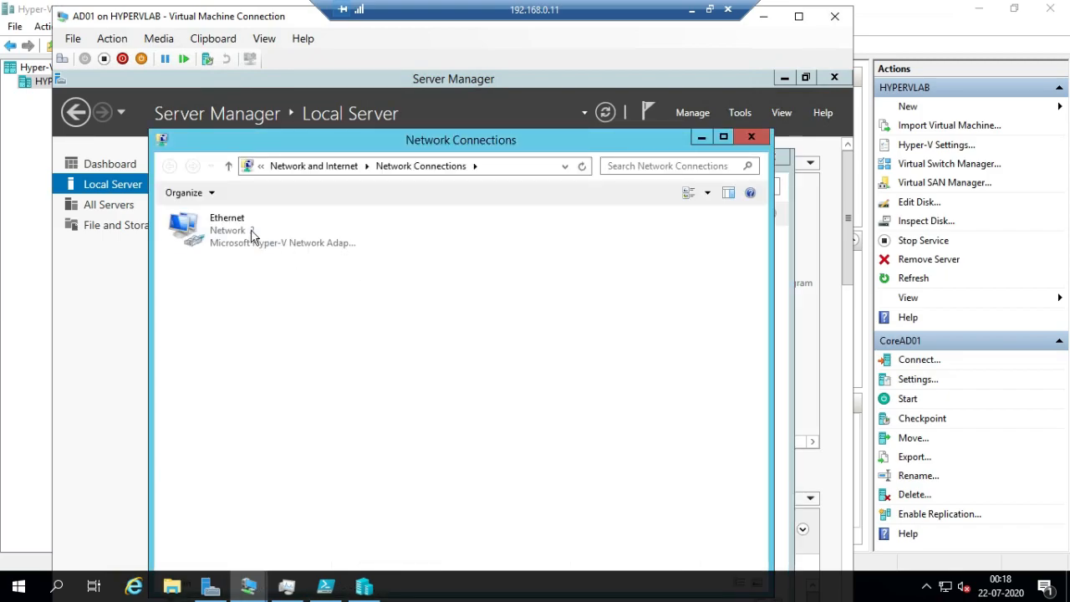
{"action": "double_click", "coordinate": [182, 224]}
{"action": "left_click", "coordinate": [372, 493]}
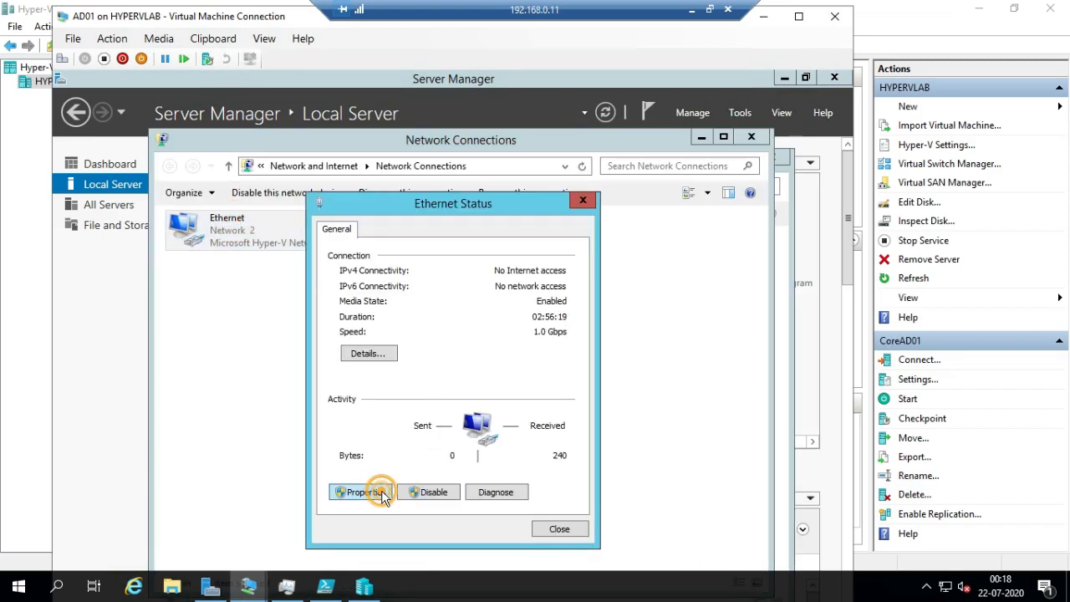
{"action": "left_click", "coordinate": [478, 437]}
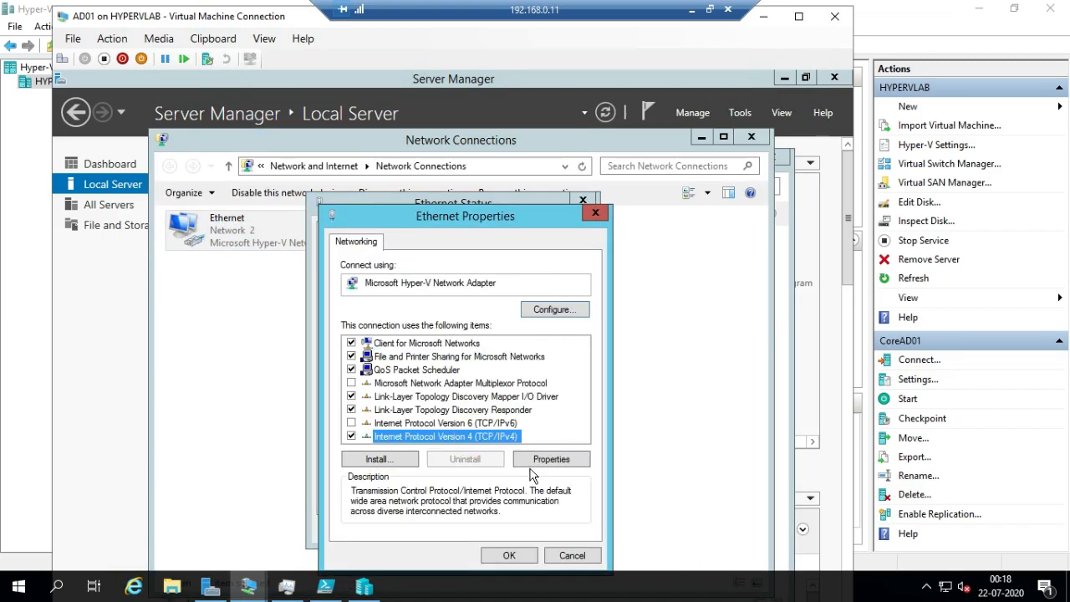
{"action": "left_click", "coordinate": [544, 464]}
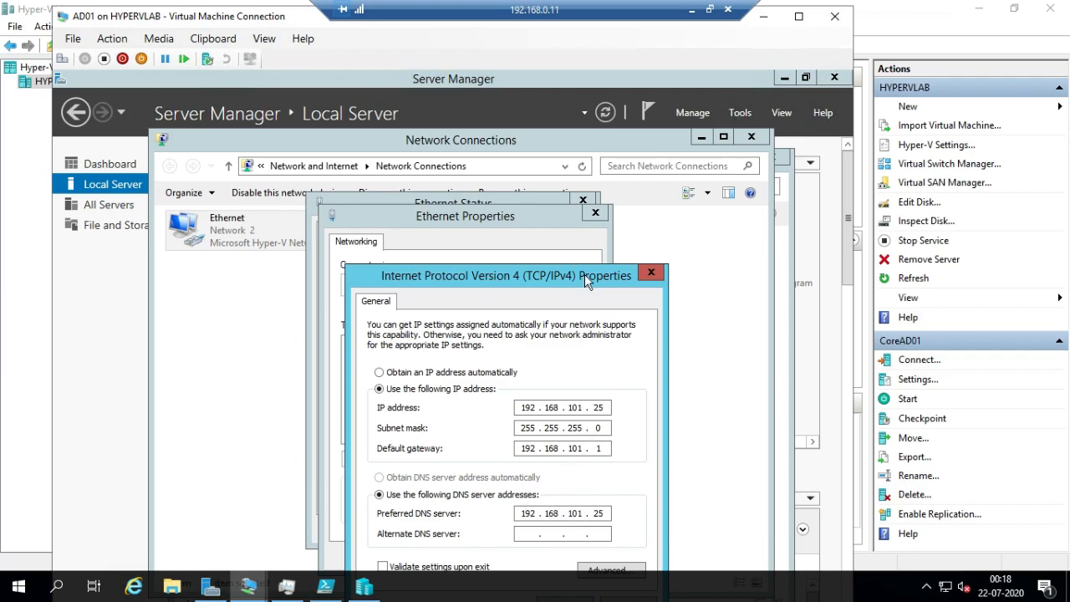
{"action": "left_click_drag", "start_coordinate": [584, 274], "coordinate": [564, 194]}
{"action": "left_click", "coordinate": [545, 525]}
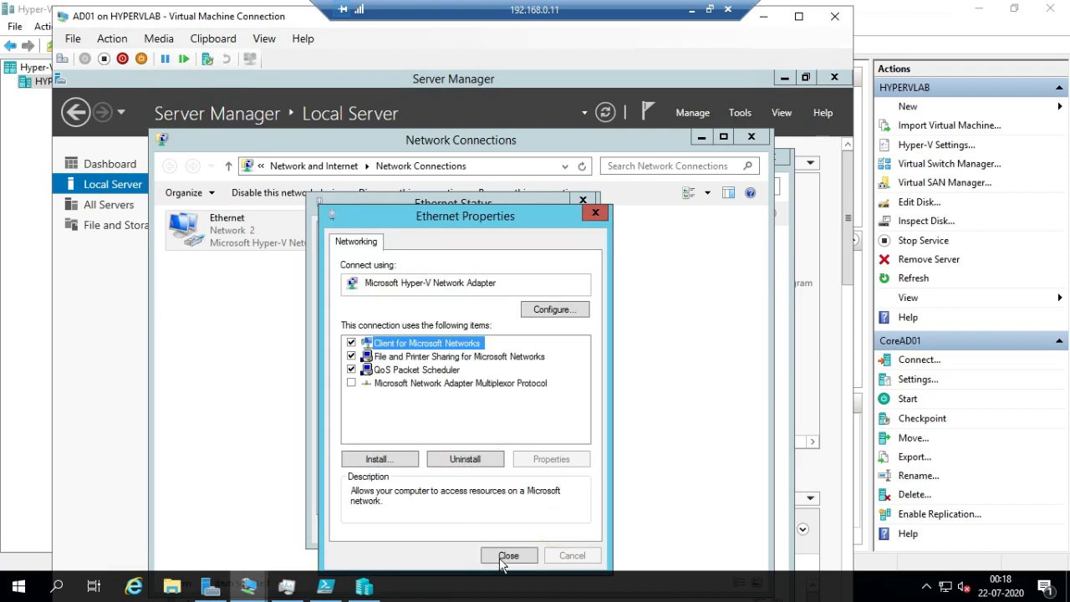
{"action": "left_click", "coordinate": [508, 555]}
{"action": "left_click", "coordinate": [543, 532]}
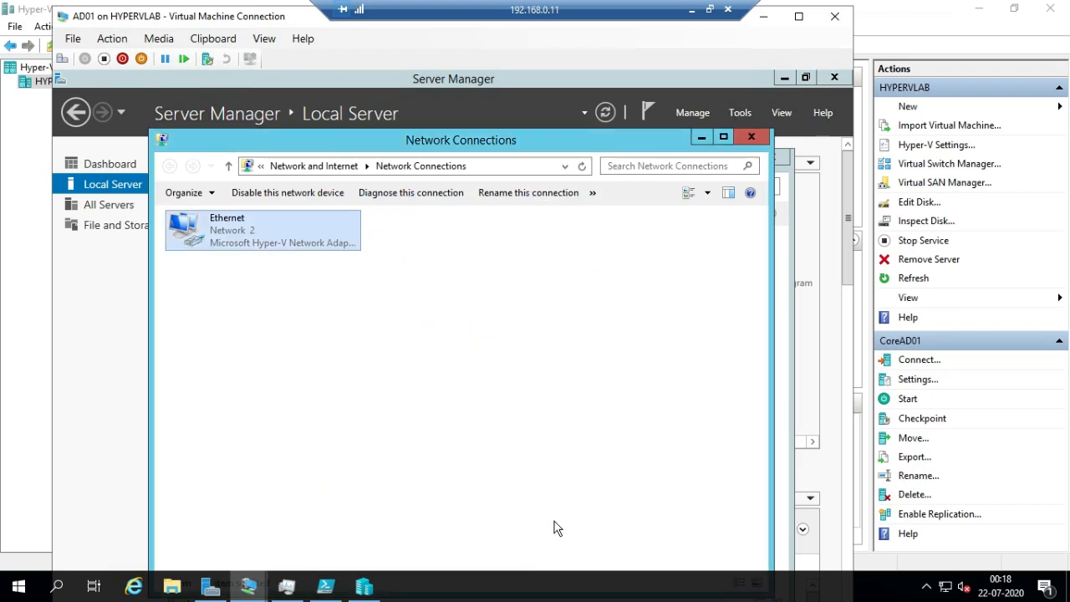
{"action": "left_click", "coordinate": [759, 135]}
{"action": "left_click", "coordinate": [769, 158]}
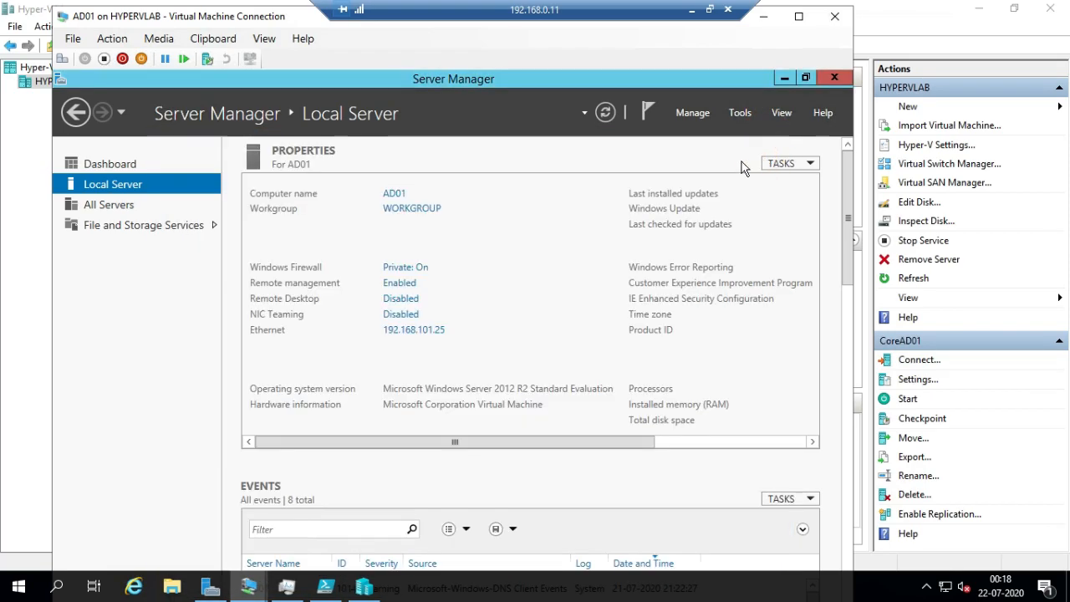
Start adding roles with a role-based or feature-based installation on server AD01, skipping the introductory page by default
{"action": "left_click", "coordinate": [698, 114]}
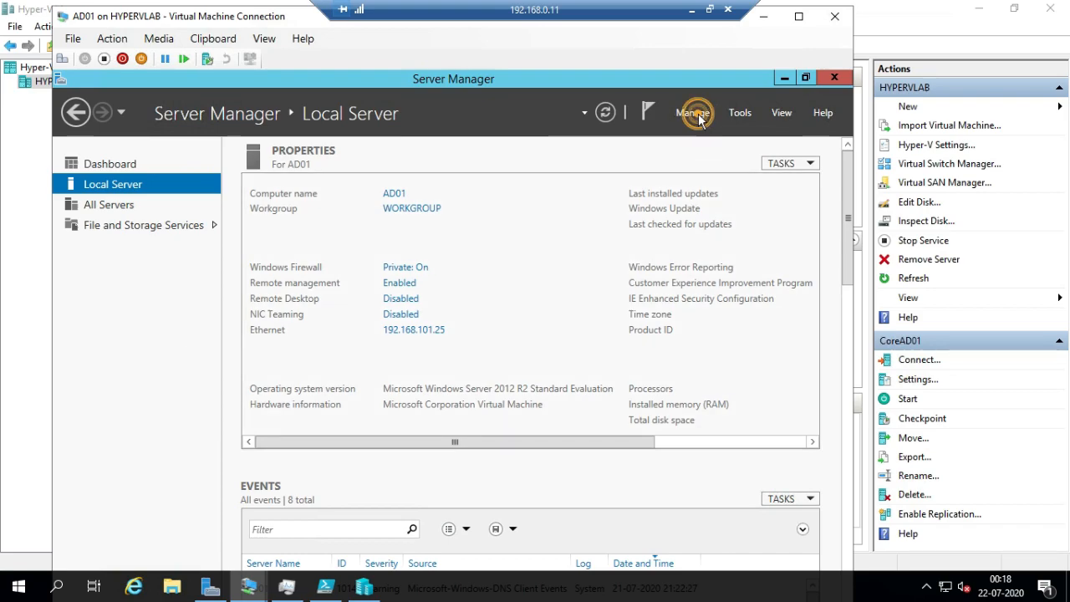
{"action": "left_click", "coordinate": [698, 114]}
{"action": "left_click", "coordinate": [685, 114]}
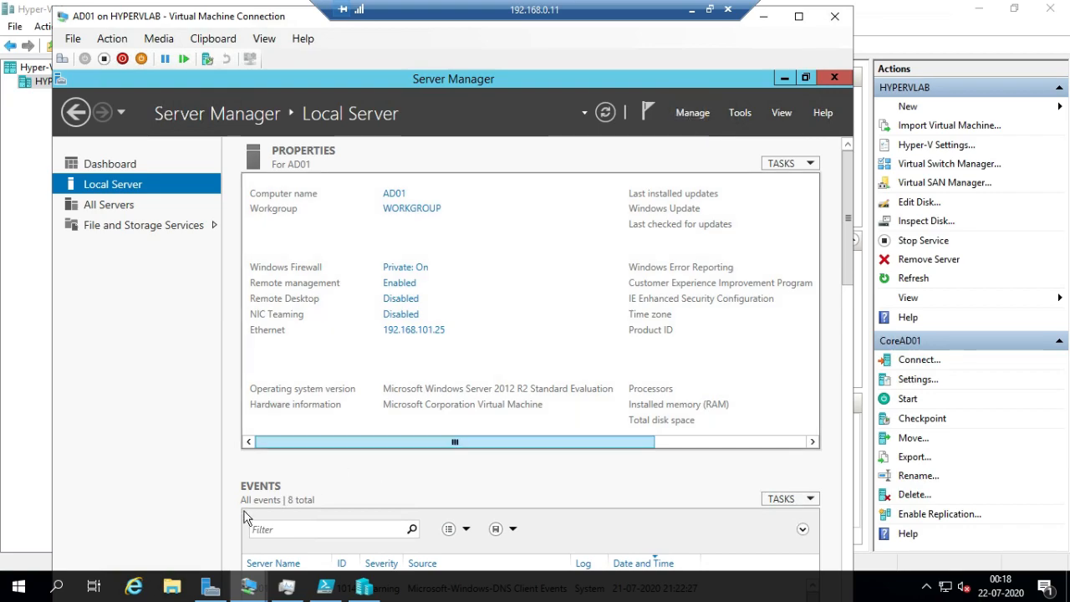
{"action": "left_click", "coordinate": [693, 114]}
{"action": "left_click", "coordinate": [709, 133]}
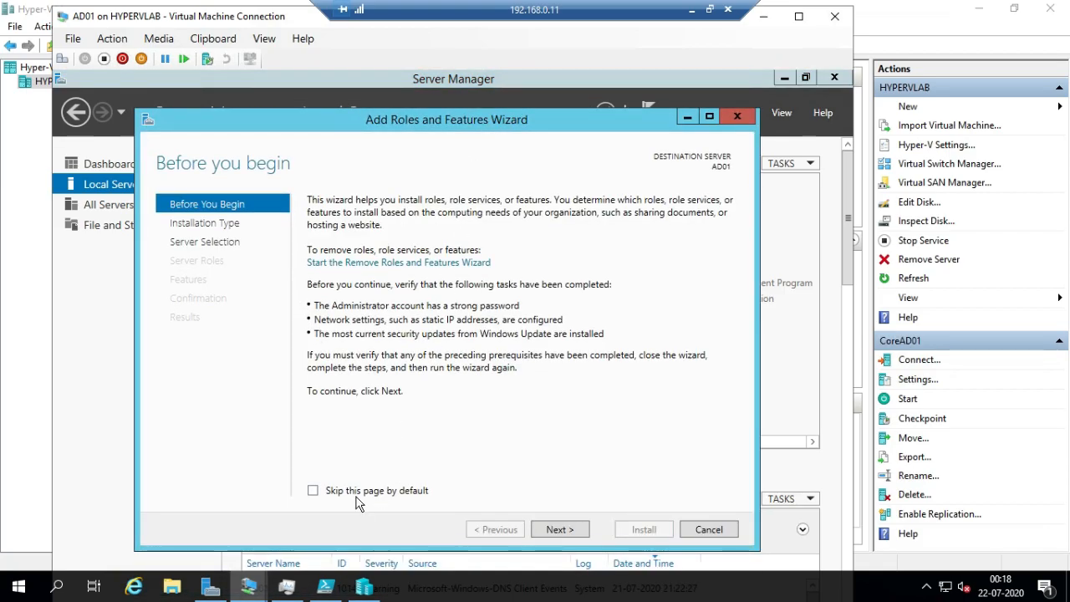
{"action": "left_click", "coordinate": [338, 492]}
{"action": "left_click", "coordinate": [562, 533]}
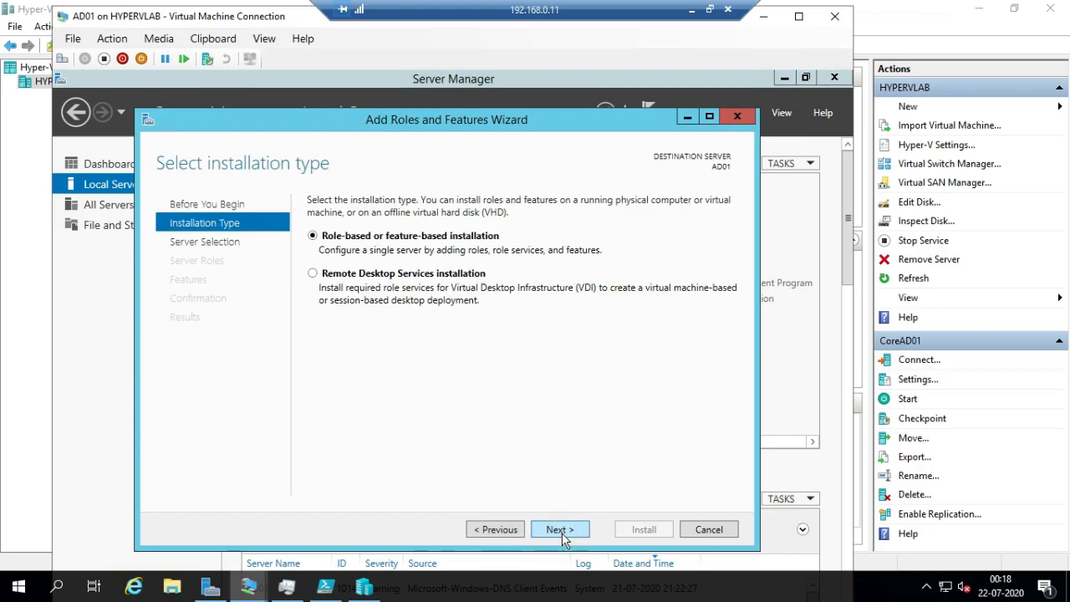
{"action": "left_click", "coordinate": [566, 532]}
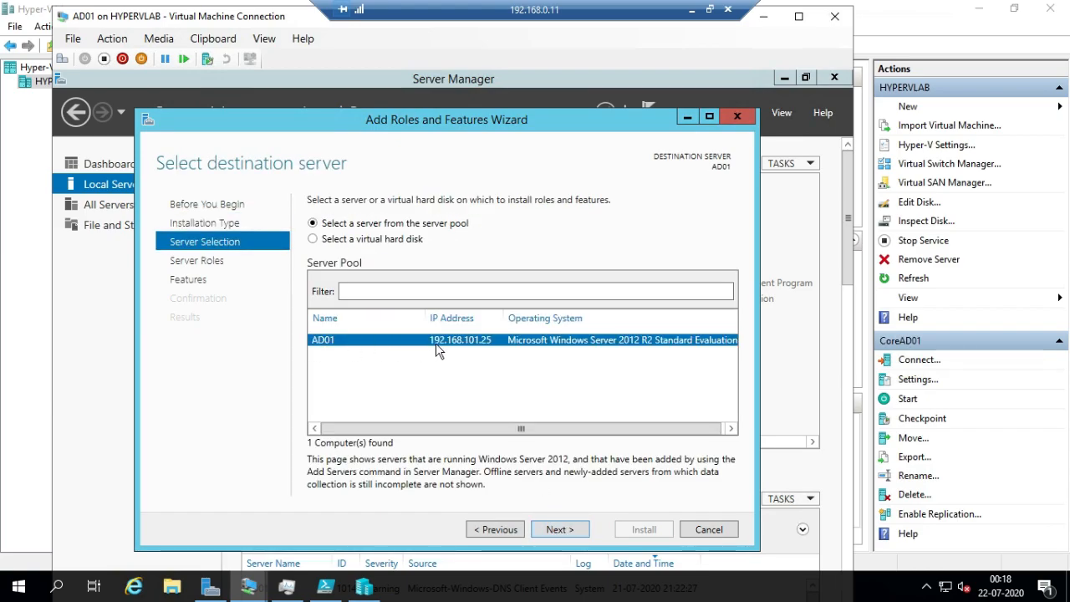
{"action": "left_click", "coordinate": [553, 532]}
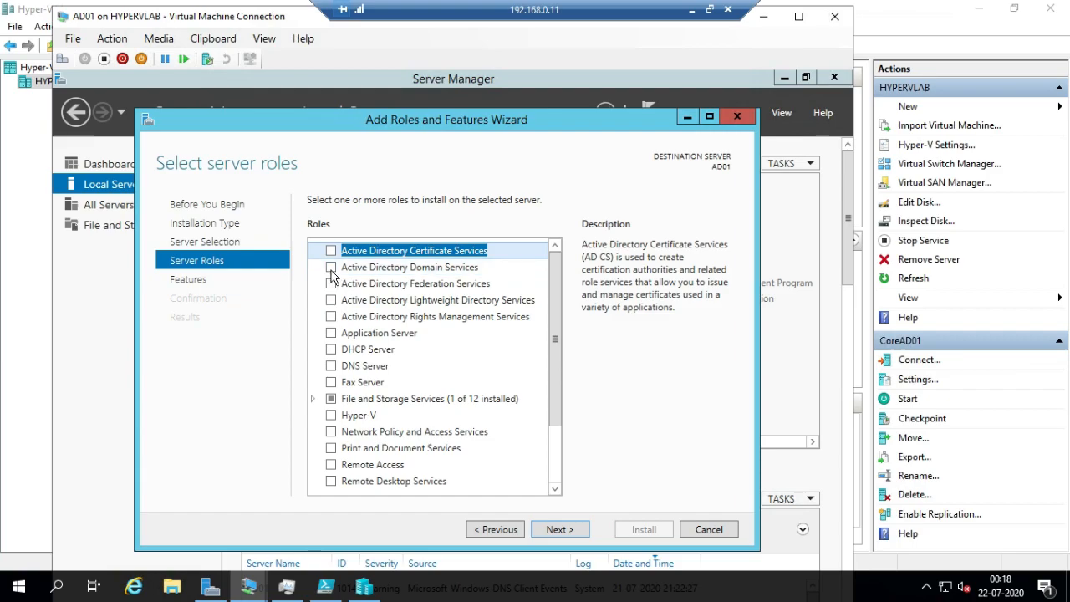
Install the Active Directory Domain Services role with its required features, keeping the default feature selection
{"action": "left_click", "coordinate": [331, 269]}
{"action": "left_click", "coordinate": [478, 470]}
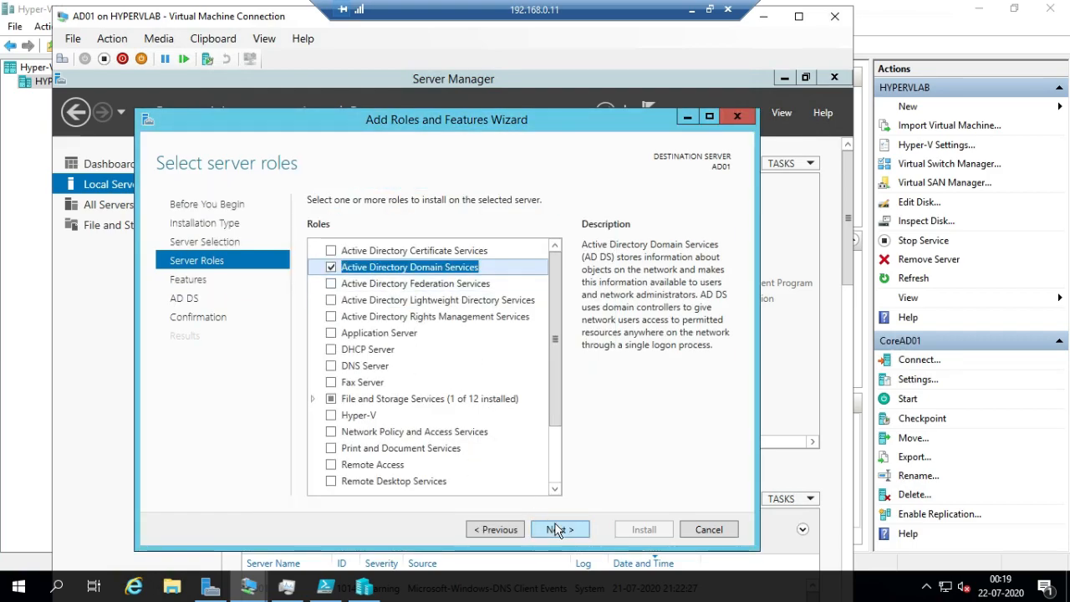
{"action": "left_click", "coordinate": [556, 529]}
{"action": "left_click", "coordinate": [556, 530]}
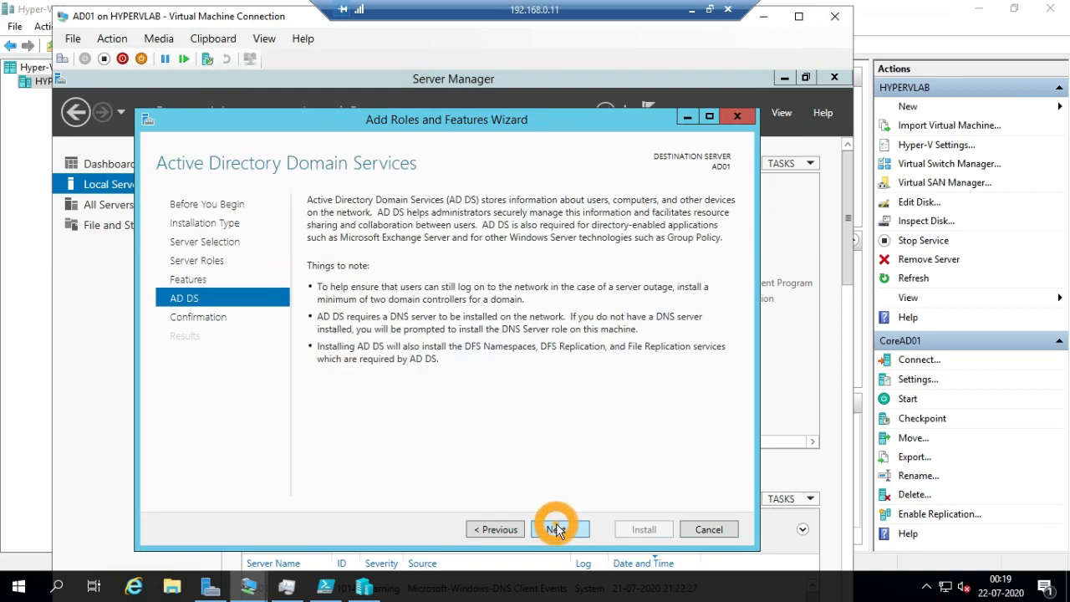
{"action": "left_click", "coordinate": [556, 529]}
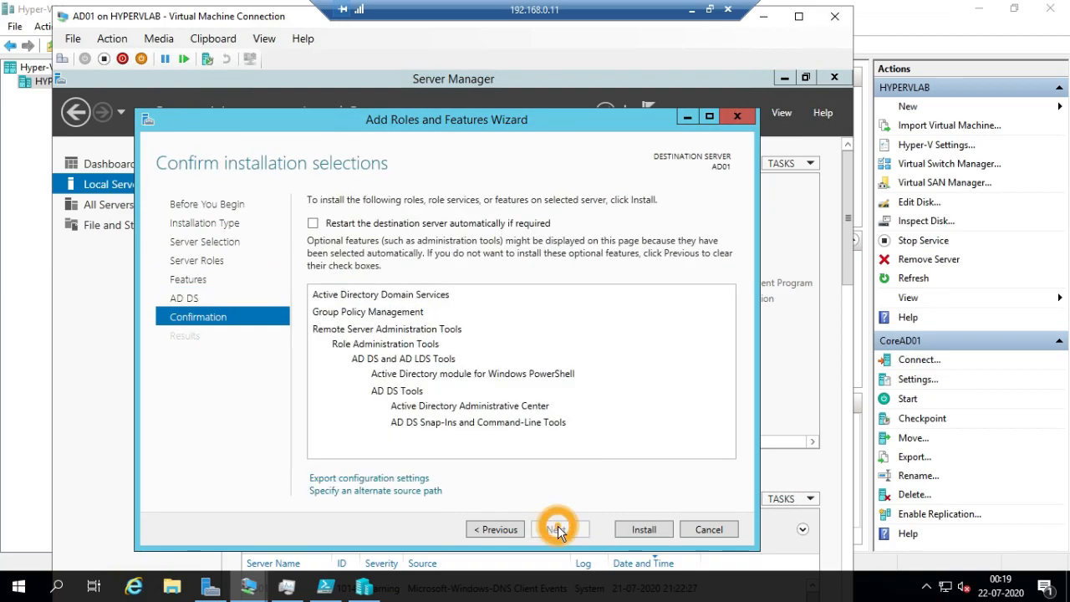
{"action": "left_click", "coordinate": [643, 529]}
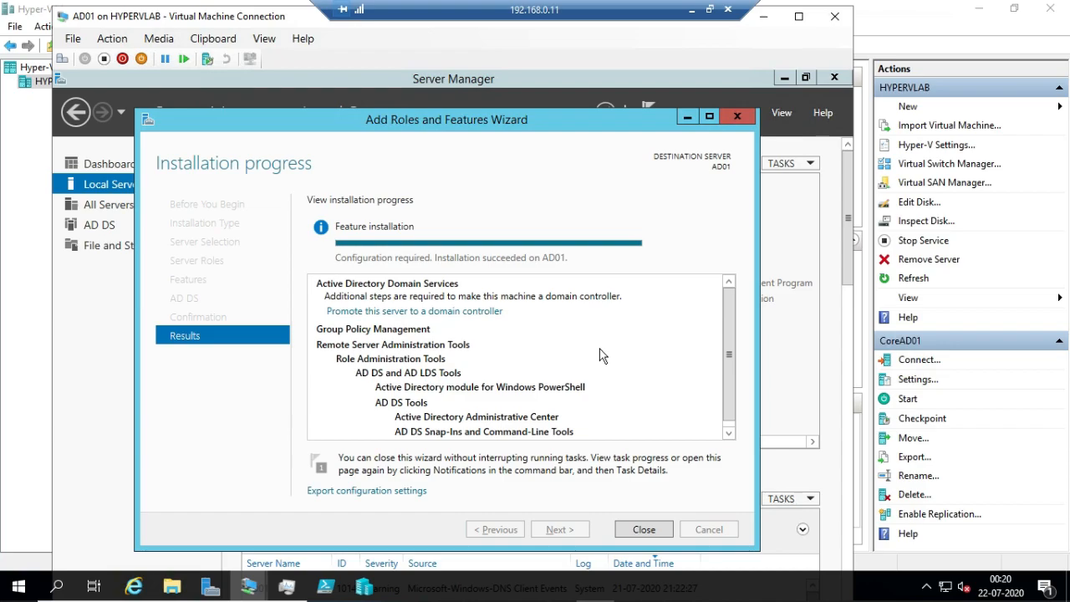
Begin promoting the server to a domain controller in a new forest with root domain name example01.lab
{"action": "left_click", "coordinate": [461, 316]}
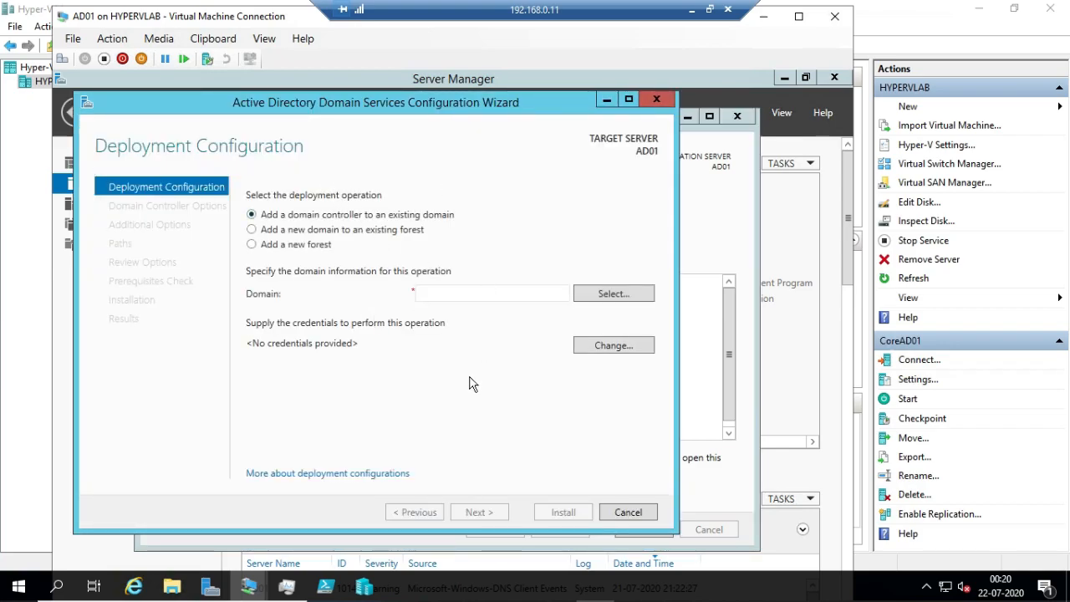
{"action": "left_click", "coordinate": [271, 244]}
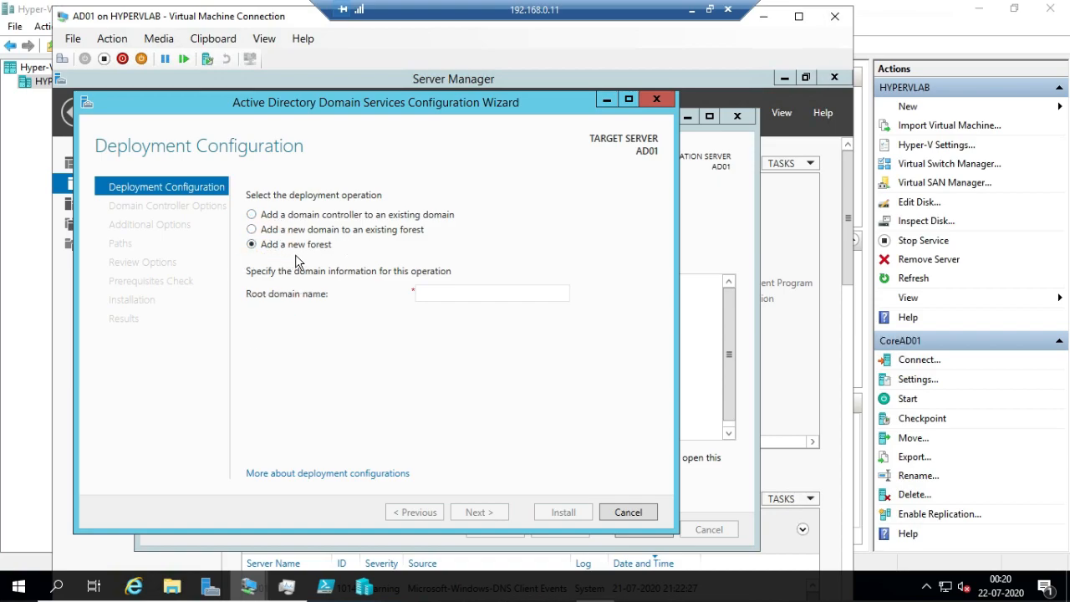
{"action": "left_click", "coordinate": [438, 294]}
{"action": "type", "text": "exa"}
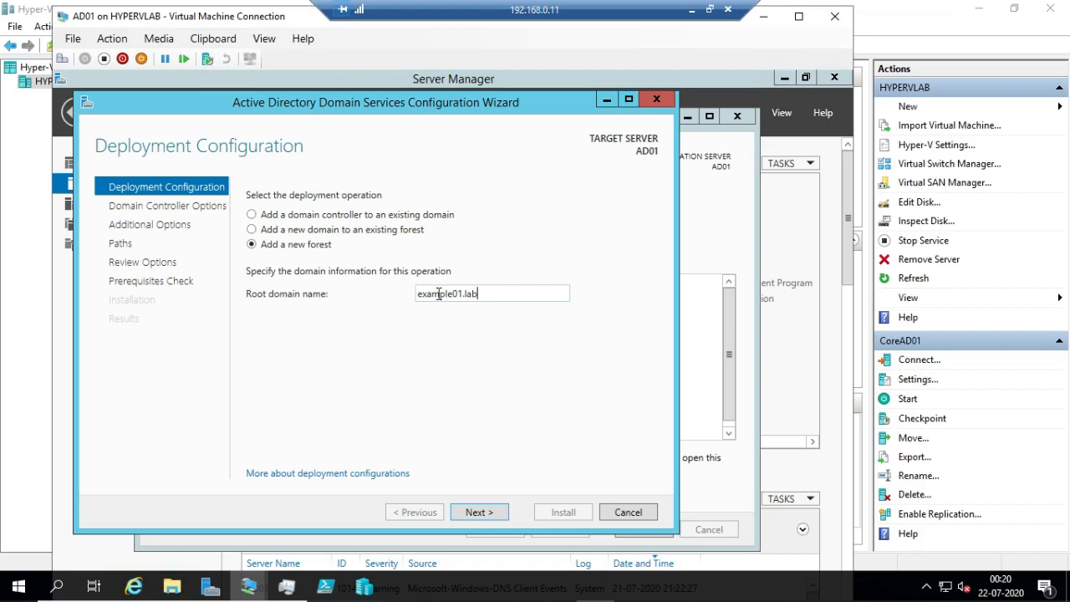
{"action": "type", "text": "mple01.lab"}
{"action": "left_click", "coordinate": [479, 512]}
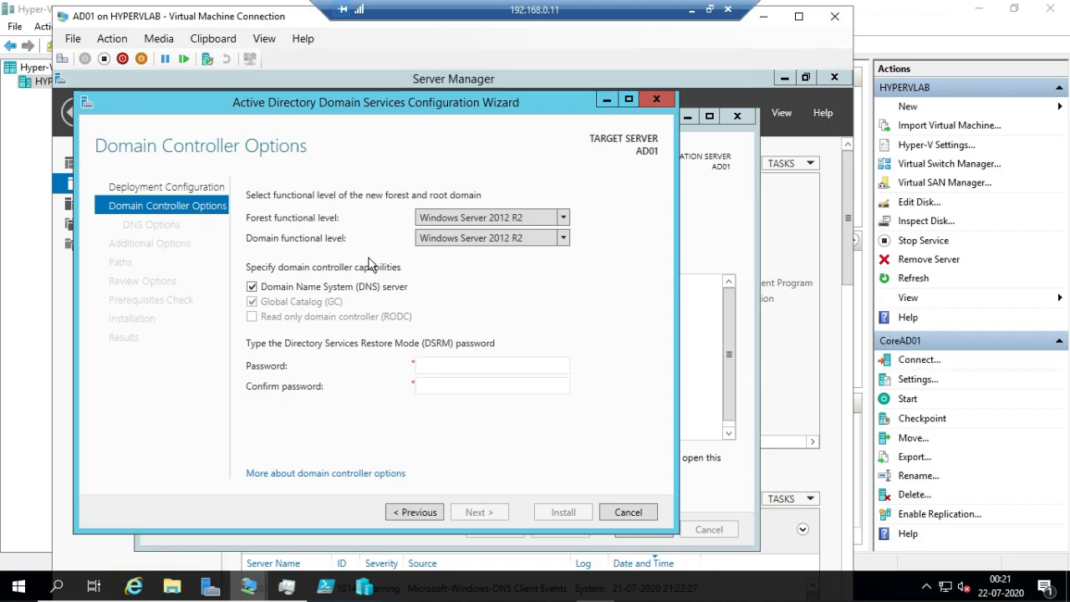
Enter and confirm the Directory Services Restore Mode password, keeping the default functional levels and DNS server capability
{"action": "left_click", "coordinate": [453, 366]}
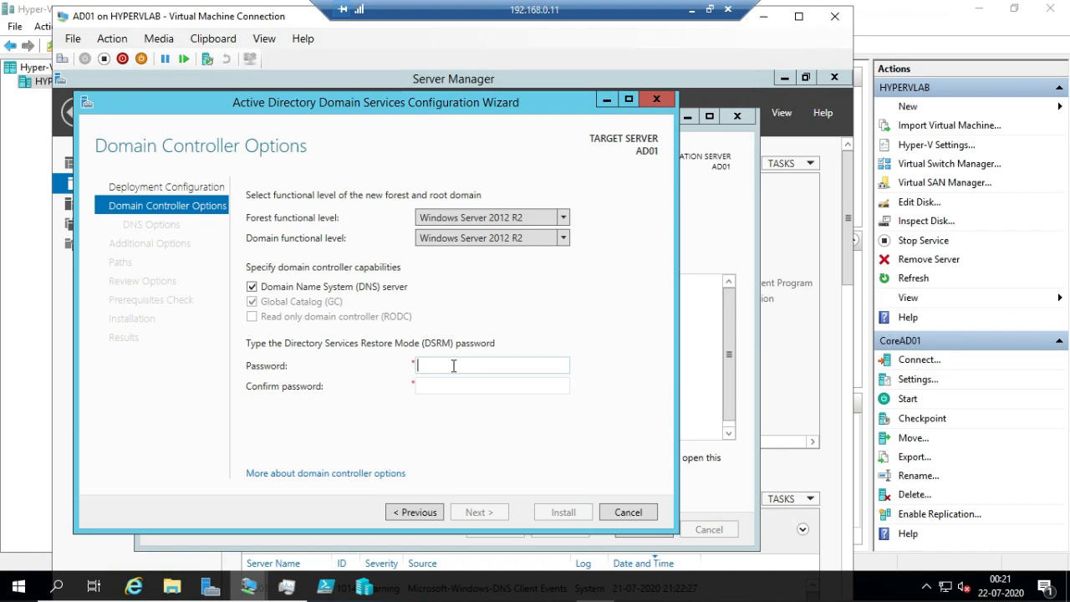
{"action": "type", "text": "•••••••"}
{"action": "key", "text": "Tab"}
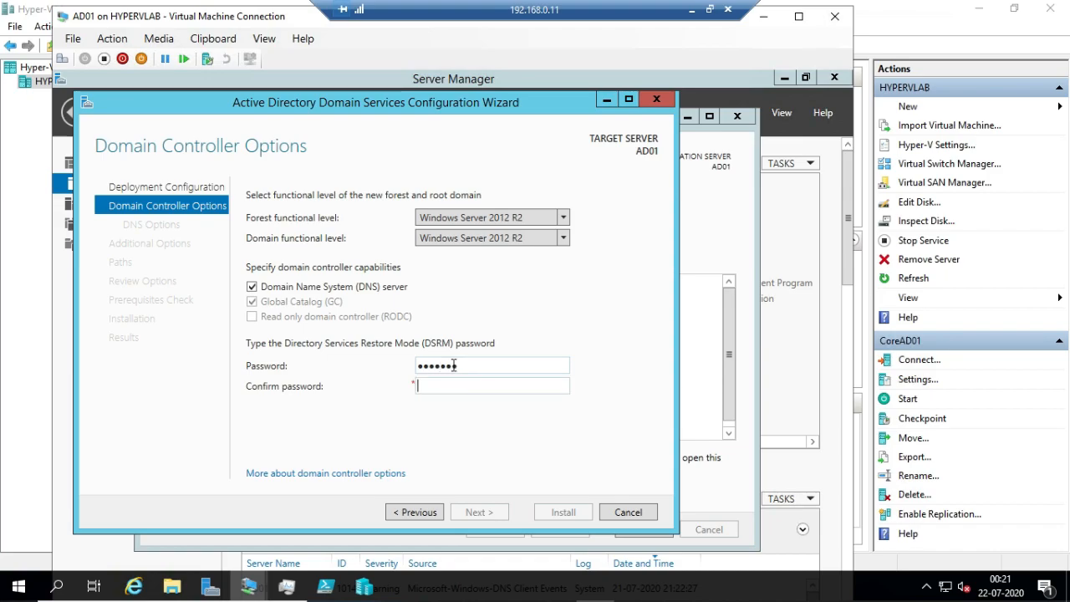
{"action": "type", "text": "•••••••"}
{"action": "left_click", "coordinate": [480, 513]}
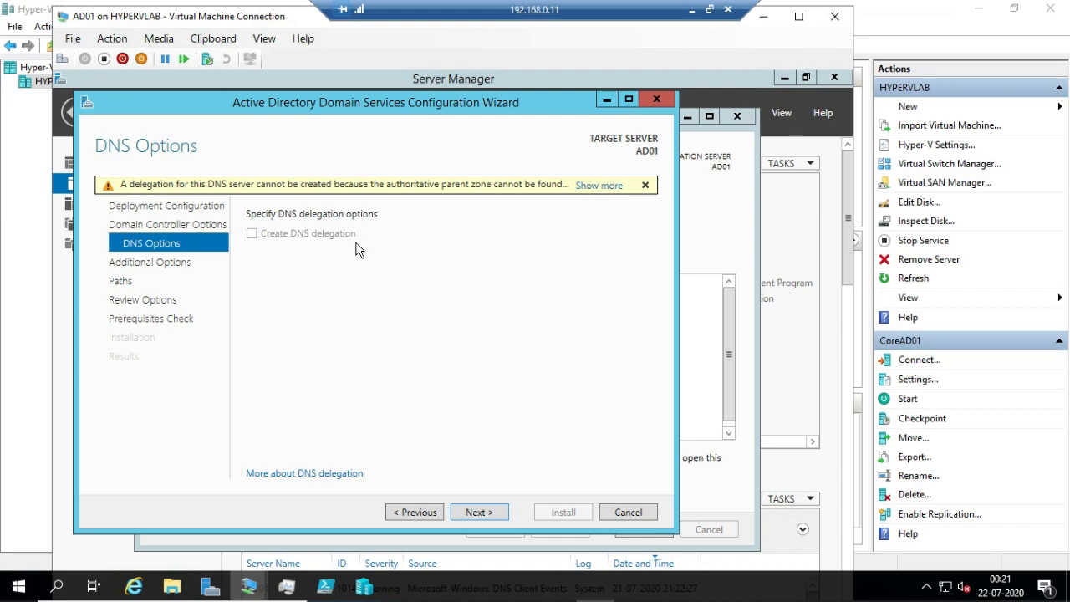
Accept the default DNS options, NetBIOS domain name and AD DS folder paths, and run and review the prerequisites check
{"action": "left_click", "coordinate": [486, 516]}
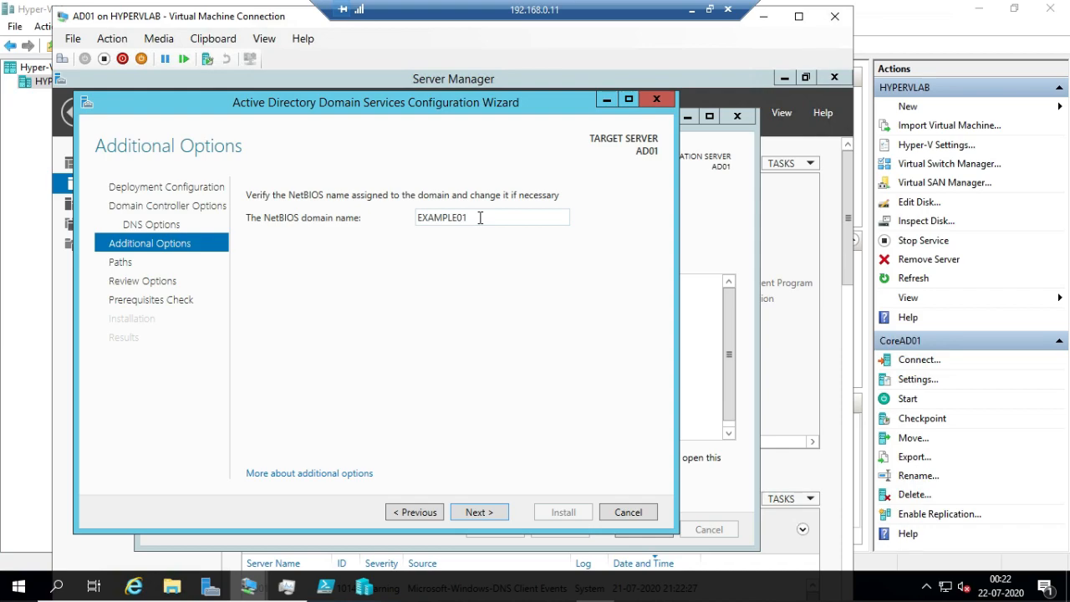
{"action": "left_click", "coordinate": [468, 513]}
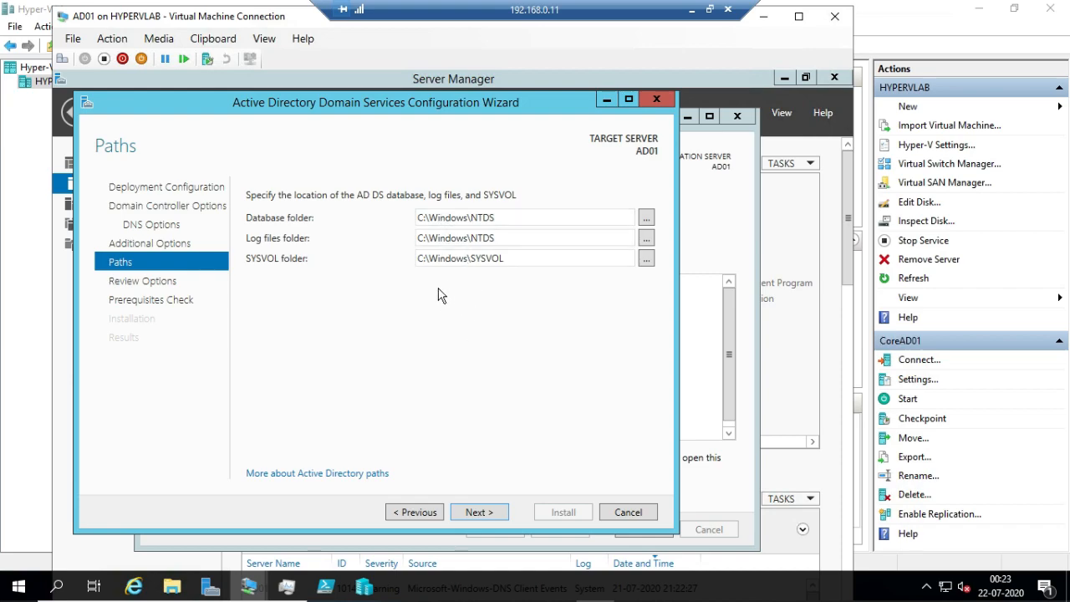
{"action": "left_click", "coordinate": [646, 217]}
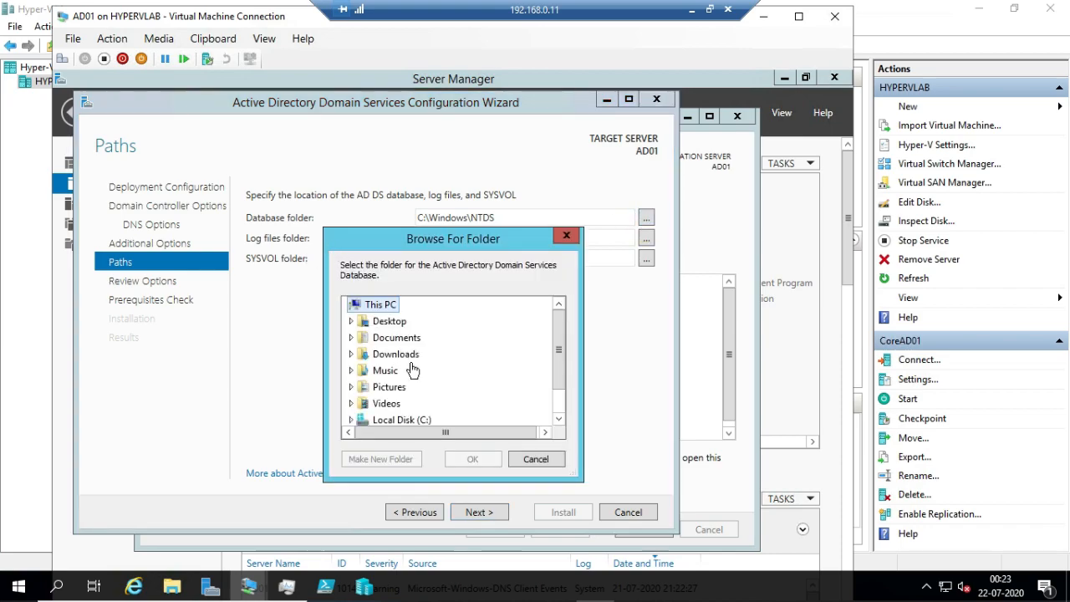
{"action": "left_click", "coordinate": [539, 462]}
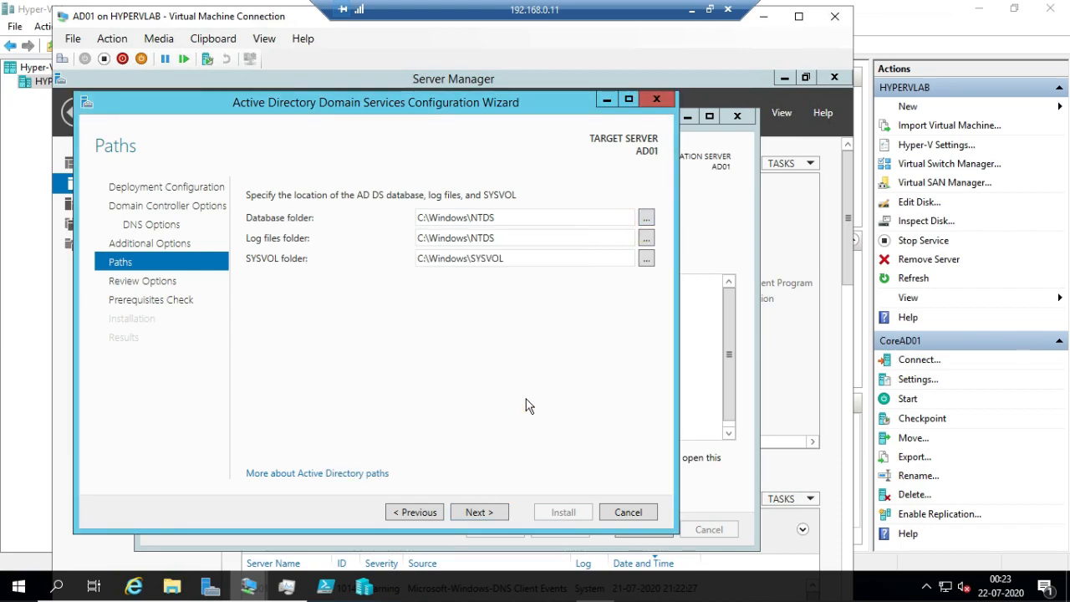
{"action": "left_click", "coordinate": [480, 513]}
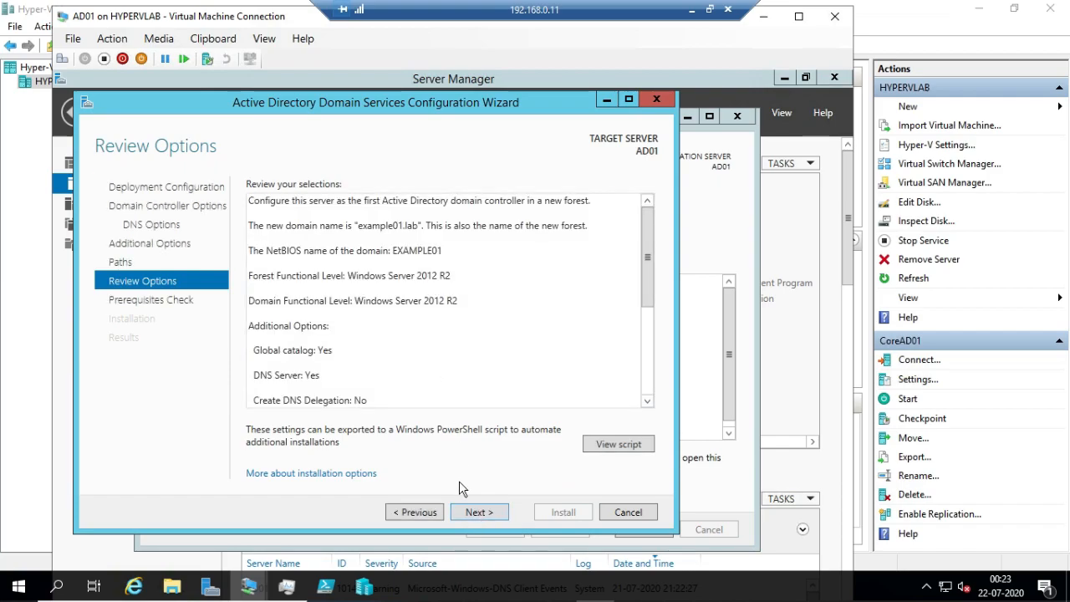
{"action": "left_click", "coordinate": [472, 514]}
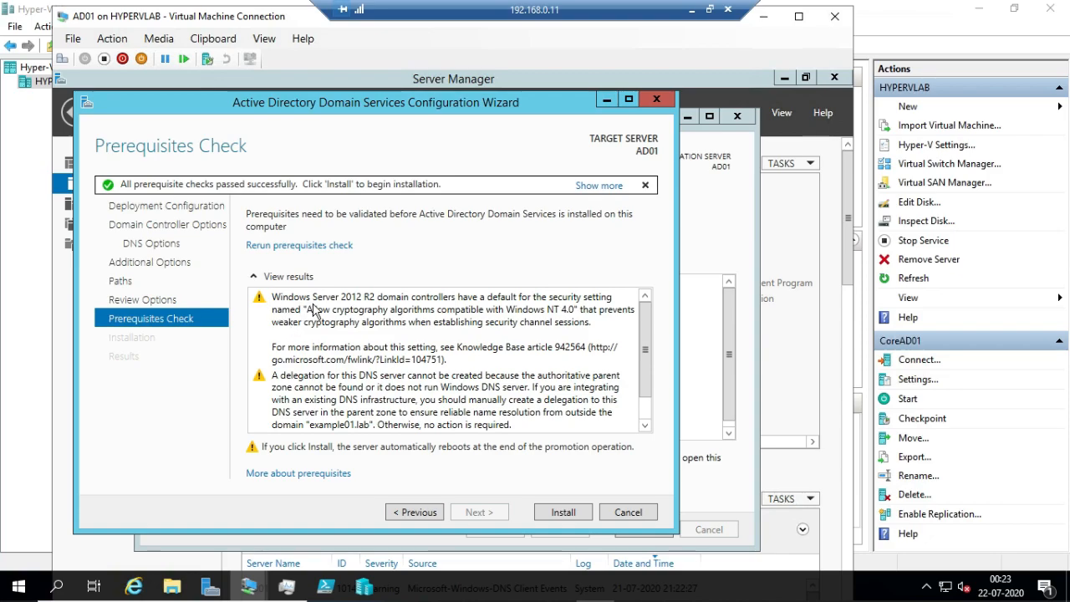
{"action": "scroll", "coordinate": [642, 359], "scroll_direction": "down", "scroll_amount": 2}
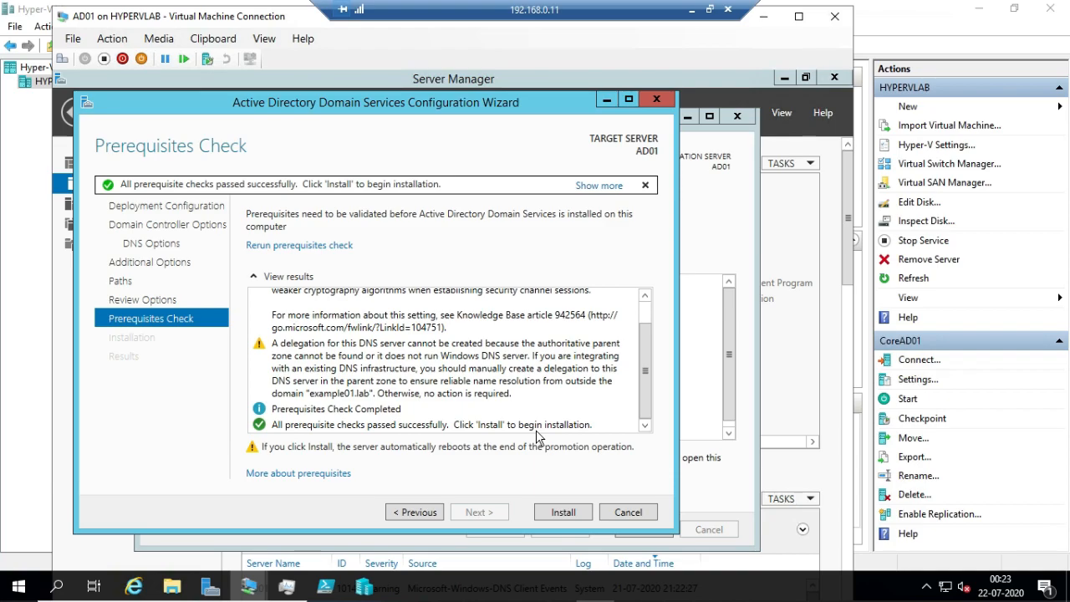
Start the domain controller installation on AD01 from the completed prerequisites check
{"action": "left_click", "coordinate": [560, 517]}
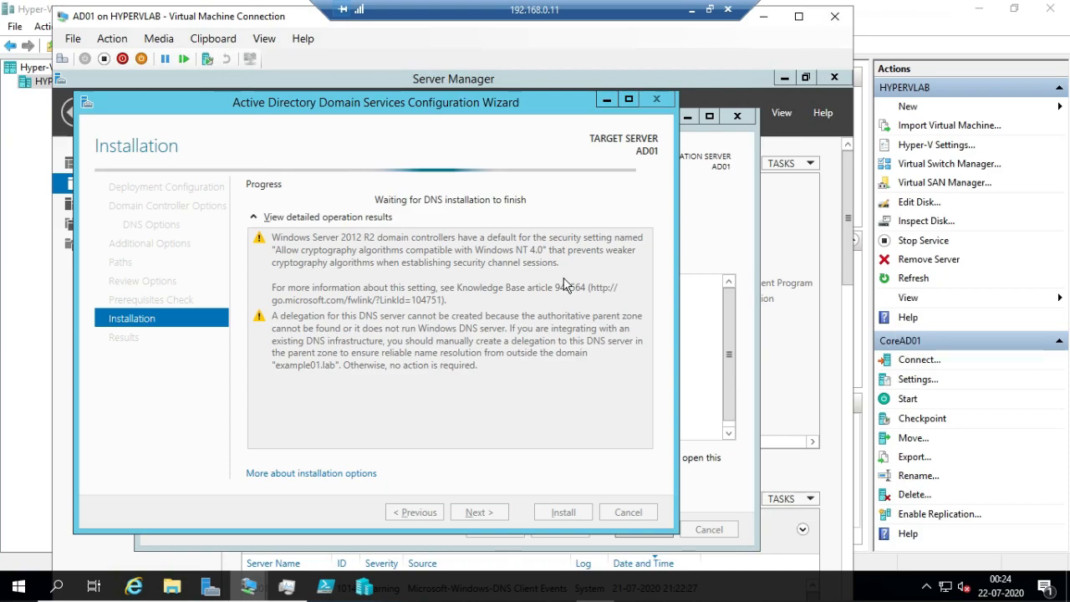
{"action": "left_click", "coordinate": [691, 10]}
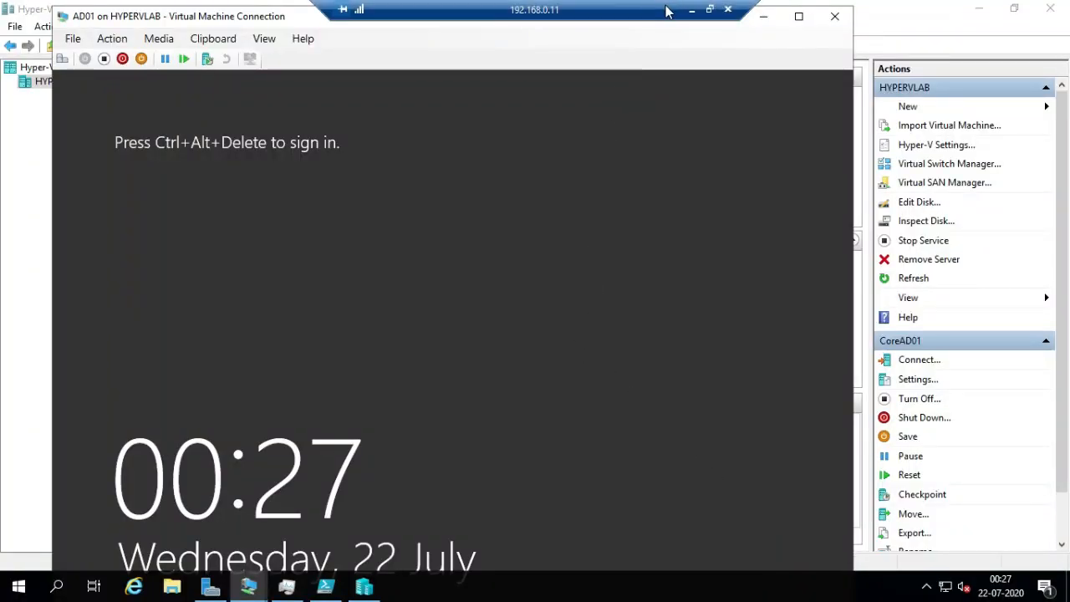
{"action": "left_click", "coordinate": [691, 10]}
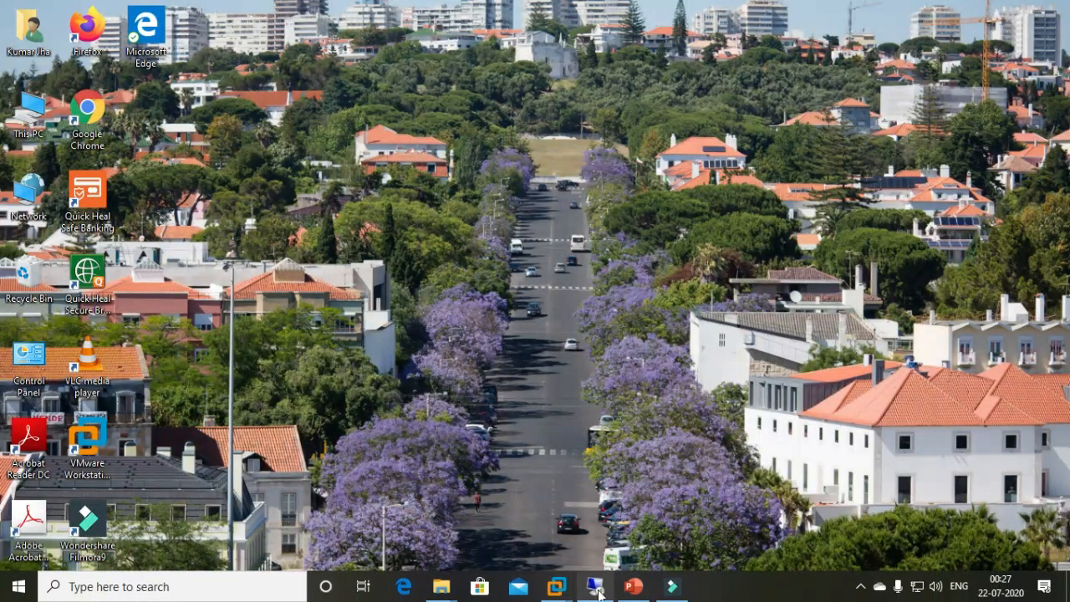
{"action": "left_click", "coordinate": [603, 587]}
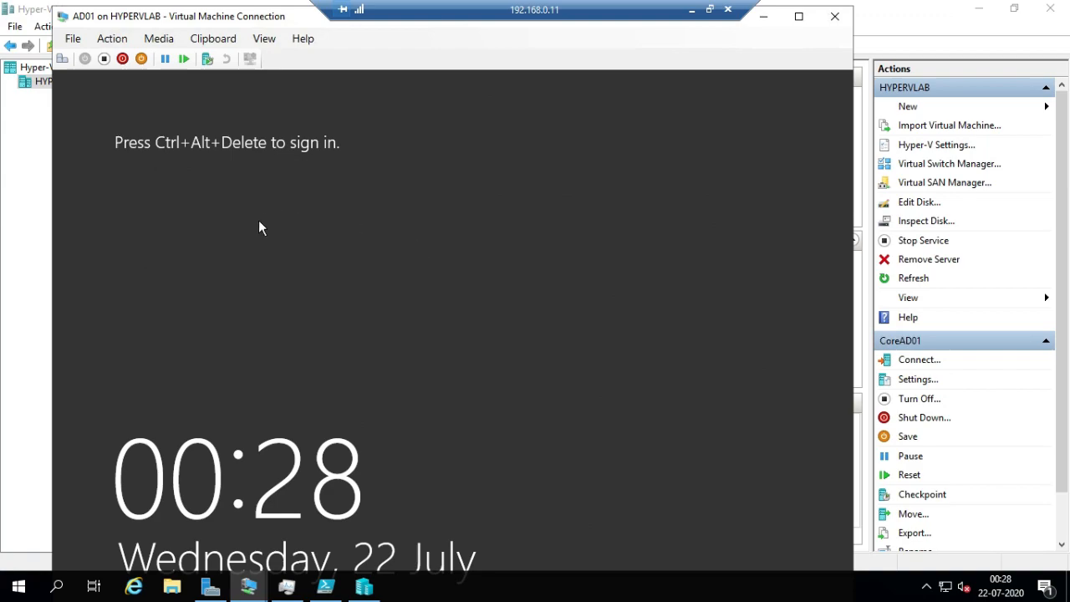
Sign in to the restarted AD01 virtual machine as EXAMPLE01\Administrator by entering the account password
{"action": "left_click", "coordinate": [62, 59]}
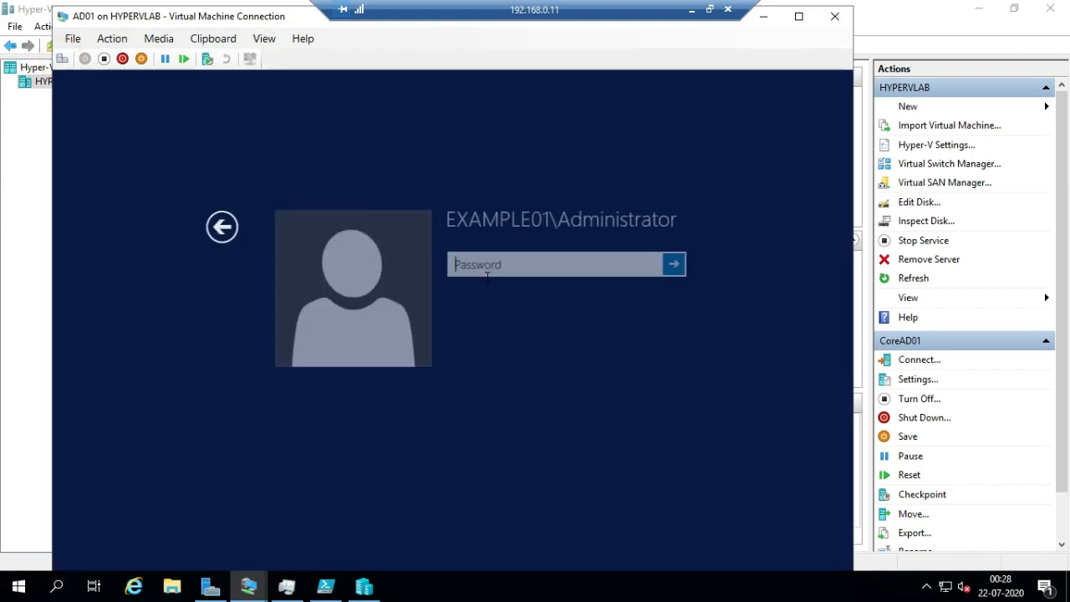
{"action": "left_click", "coordinate": [490, 264]}
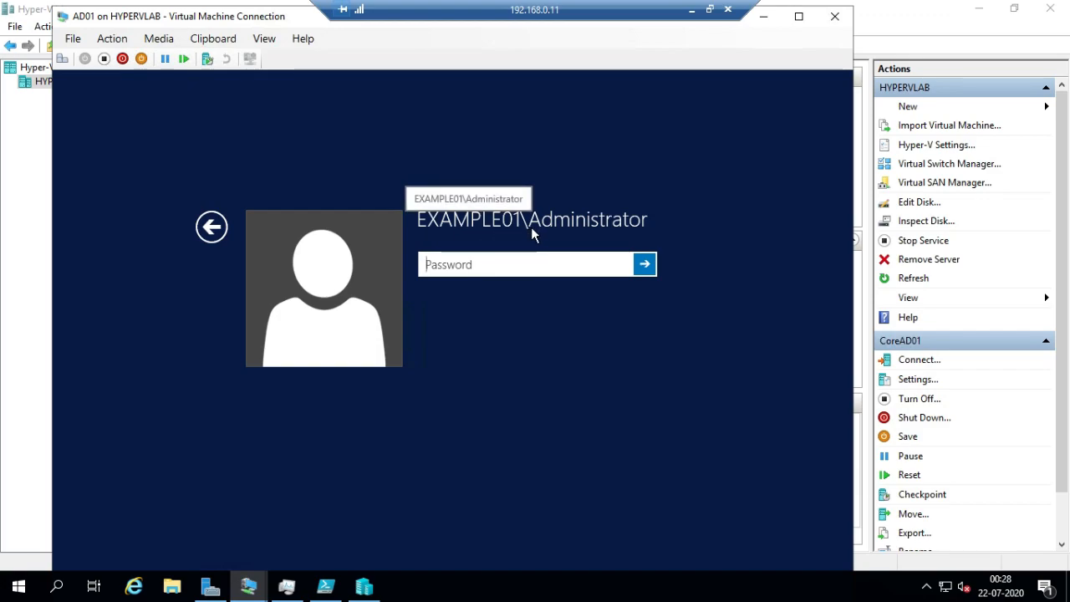
{"action": "left_click", "coordinate": [473, 265]}
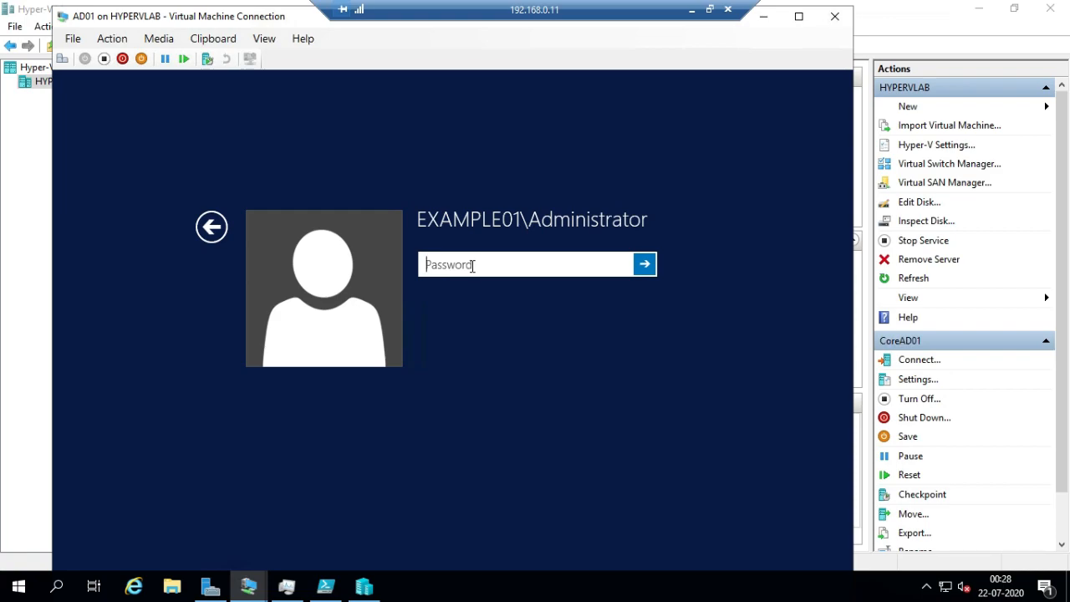
{"action": "type", "text": "•••••••"}
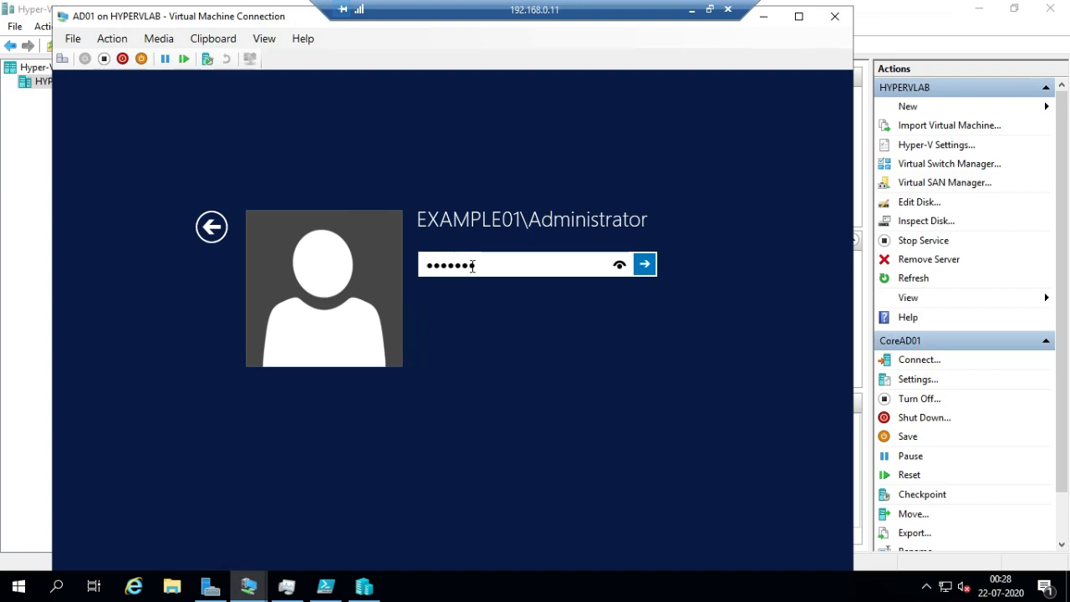
{"action": "key", "text": "Return"}
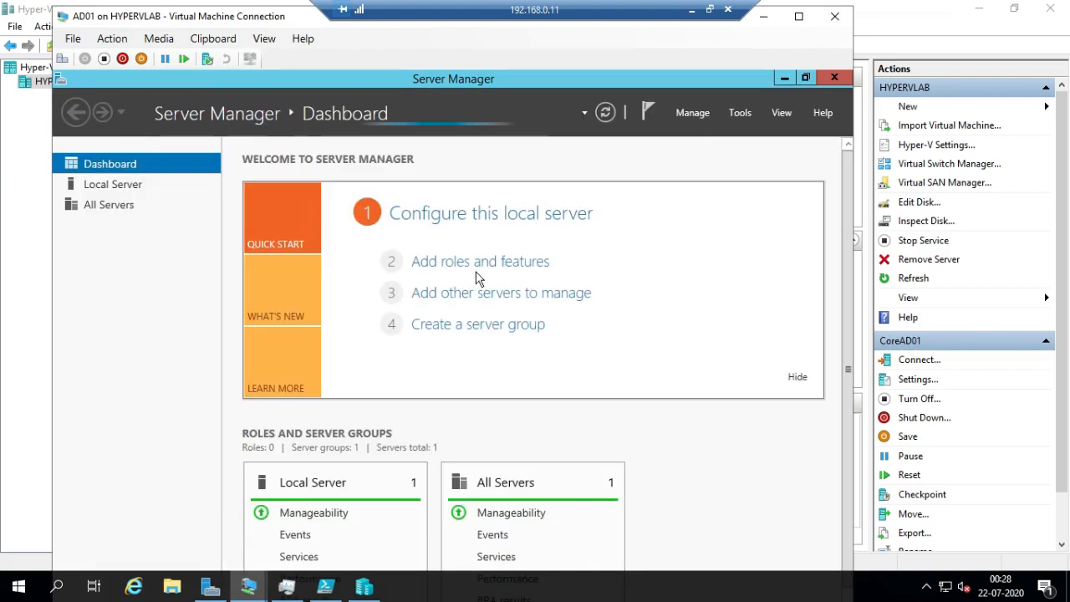
{"action": "left_click", "coordinate": [479, 276]}
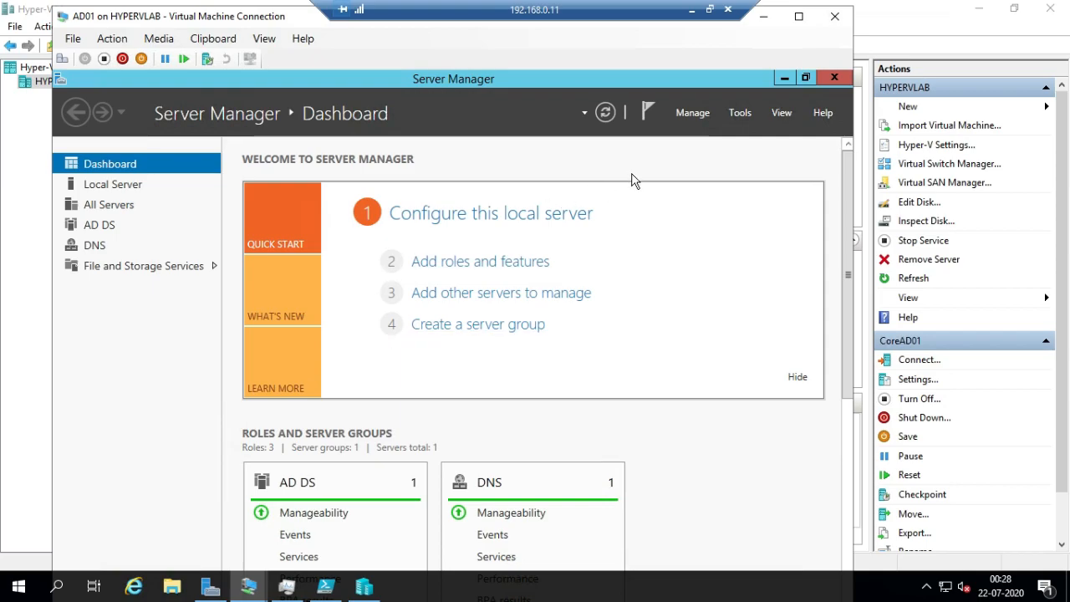
Open Active Directory Users and Computers and expand the example01.lab domain to view its containers
{"action": "left_click", "coordinate": [737, 112]}
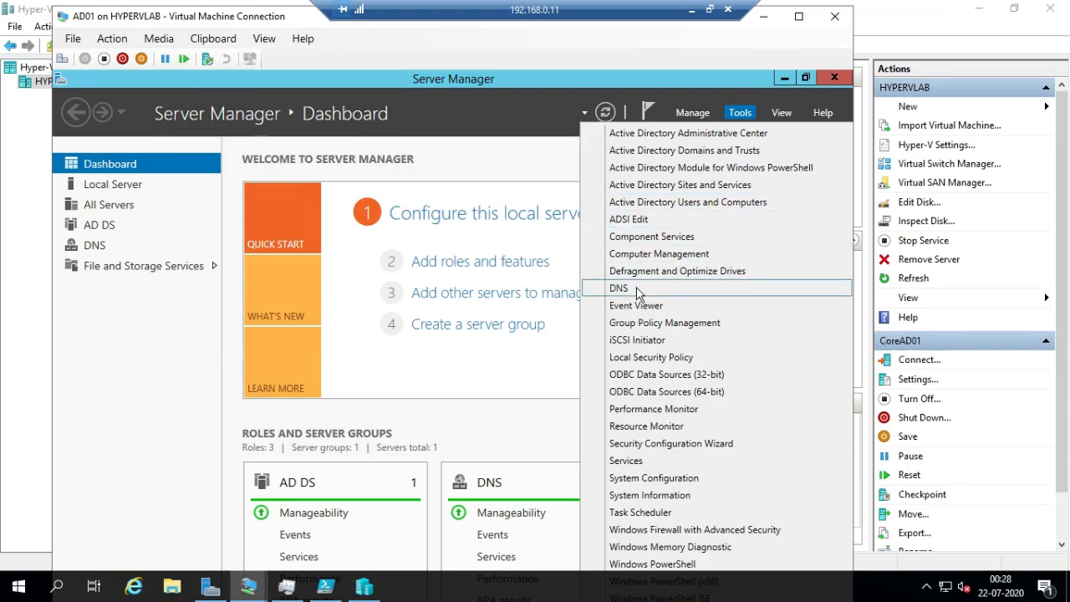
{"action": "left_click", "coordinate": [656, 202]}
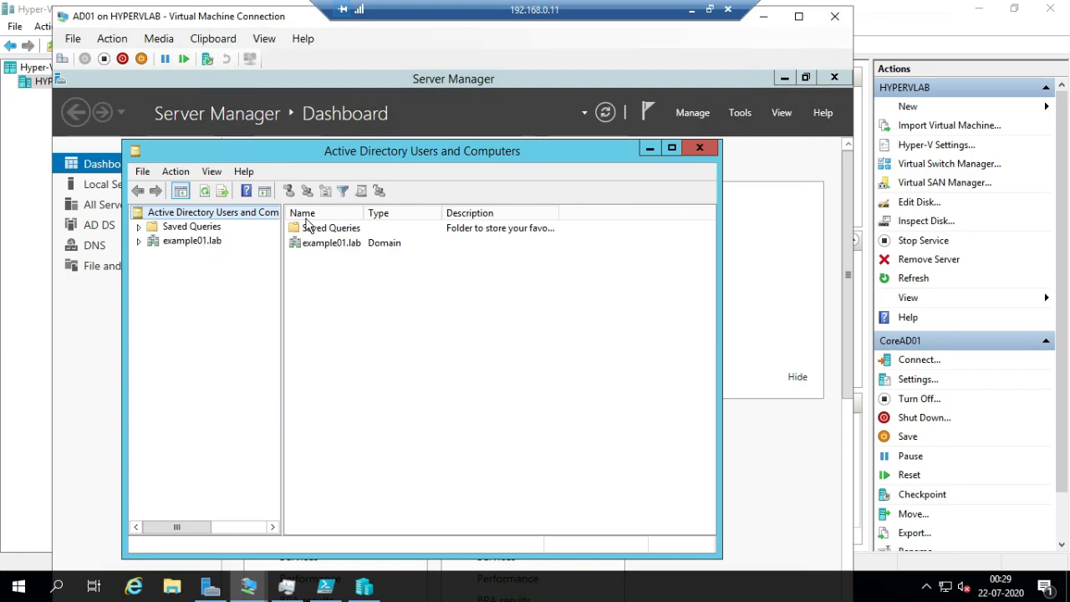
{"action": "left_click", "coordinate": [138, 241]}
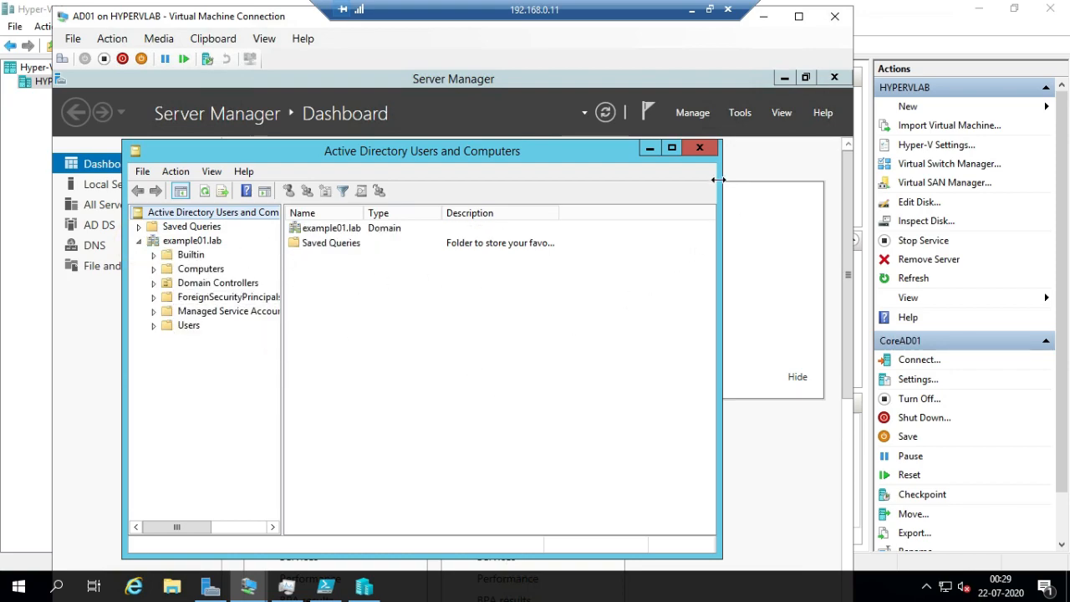
Open DNS Manager and examine the records in AD01's example01.lab forward lookup zone
{"action": "left_click", "coordinate": [741, 113]}
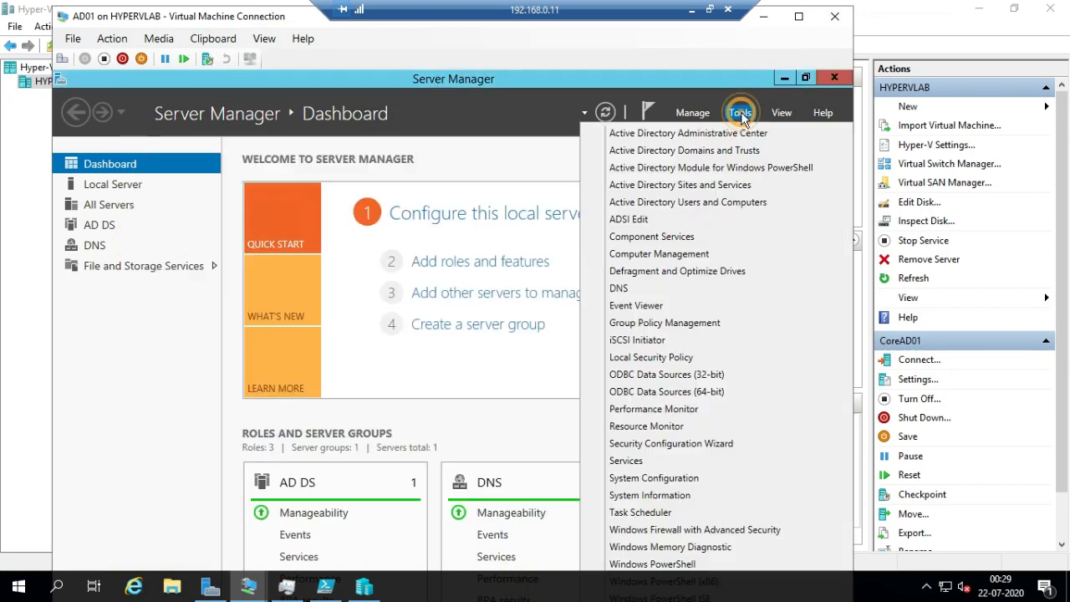
{"action": "left_click", "coordinate": [643, 289]}
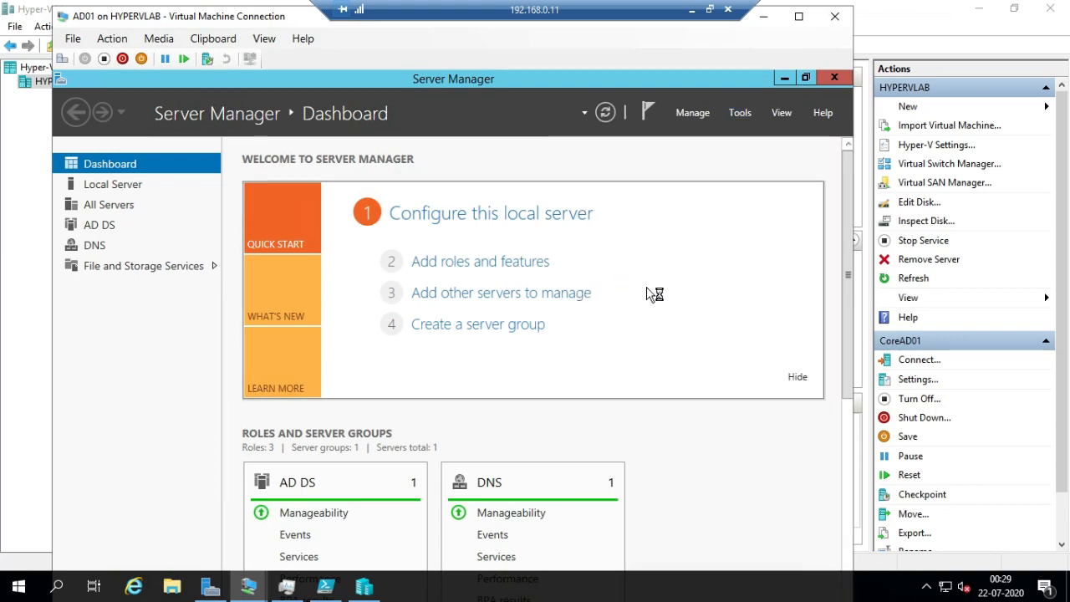
{"action": "left_click", "coordinate": [104, 194]}
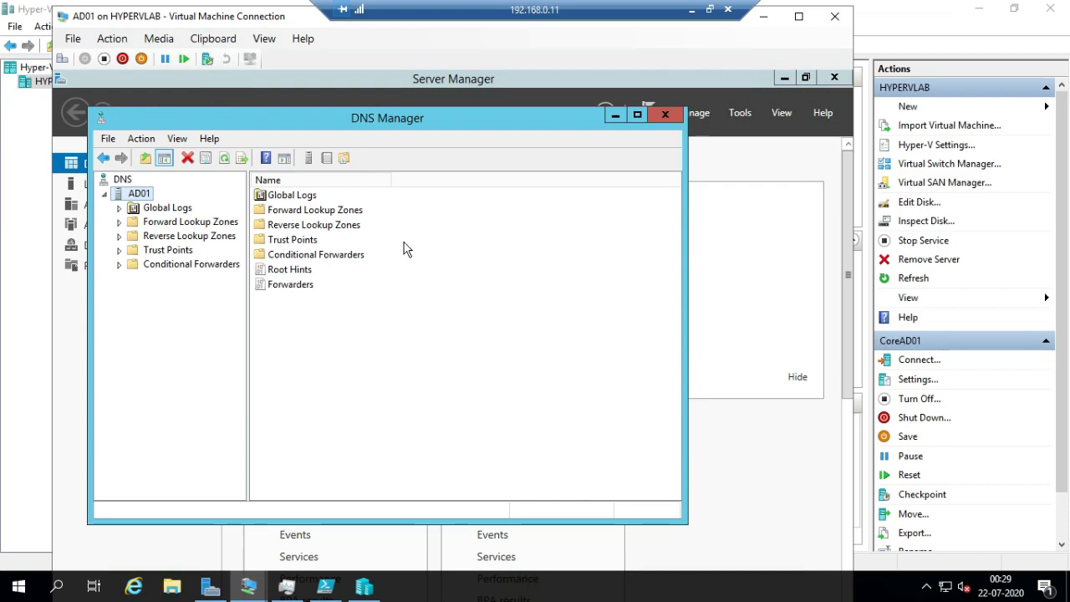
{"action": "double_click", "coordinate": [123, 222]}
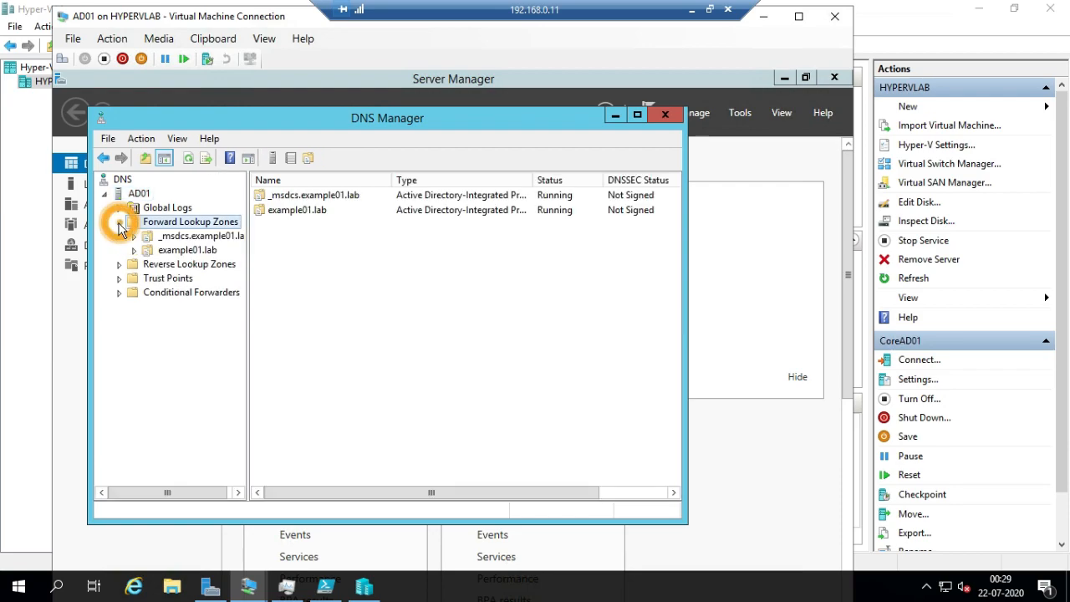
{"action": "left_click", "coordinate": [159, 251]}
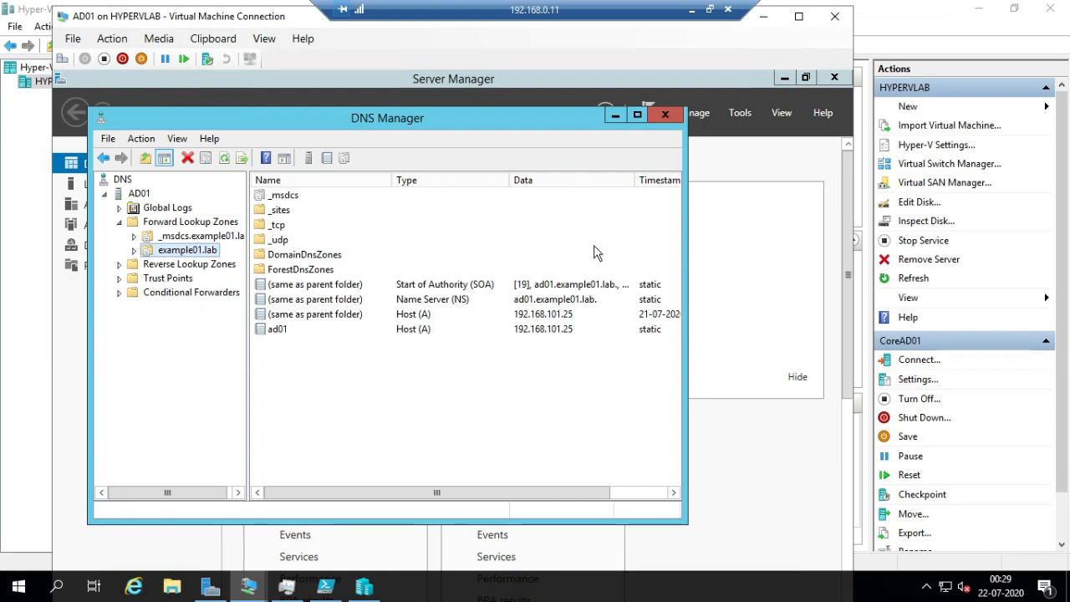
Maximize the virtual machine window, ping ad01 by its domain-qualified host name from the Run dialog, and close the ping window
{"action": "left_click_drag", "start_coordinate": [284, 21], "coordinate": [279, 15]}
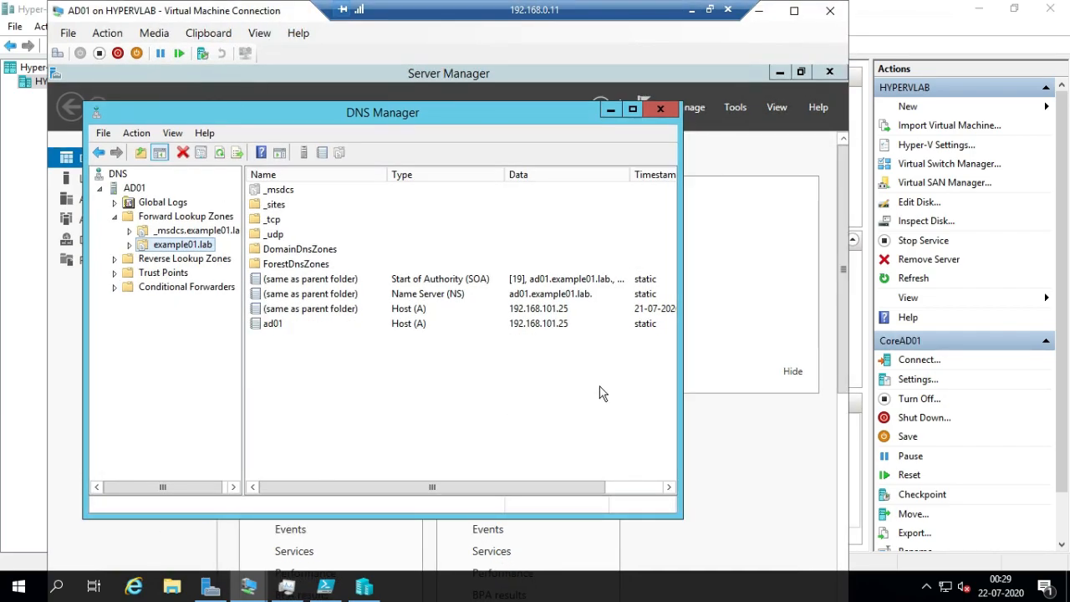
{"action": "left_click", "coordinate": [793, 11]}
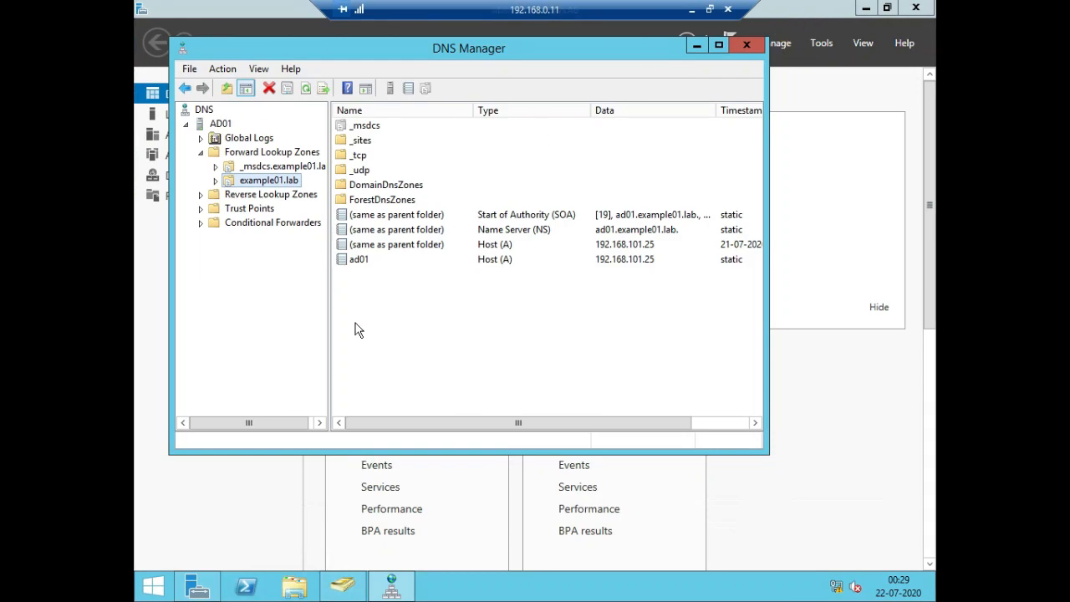
{"action": "right_click", "coordinate": [159, 591]}
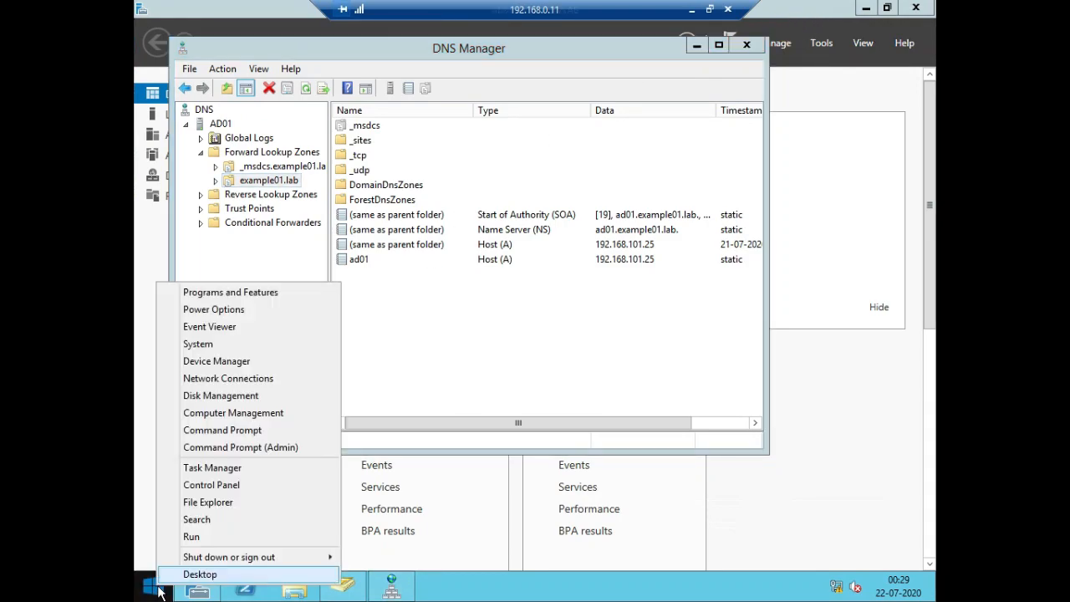
{"action": "left_click", "coordinate": [191, 537]}
{"action": "type", "text": "ping ad01."}
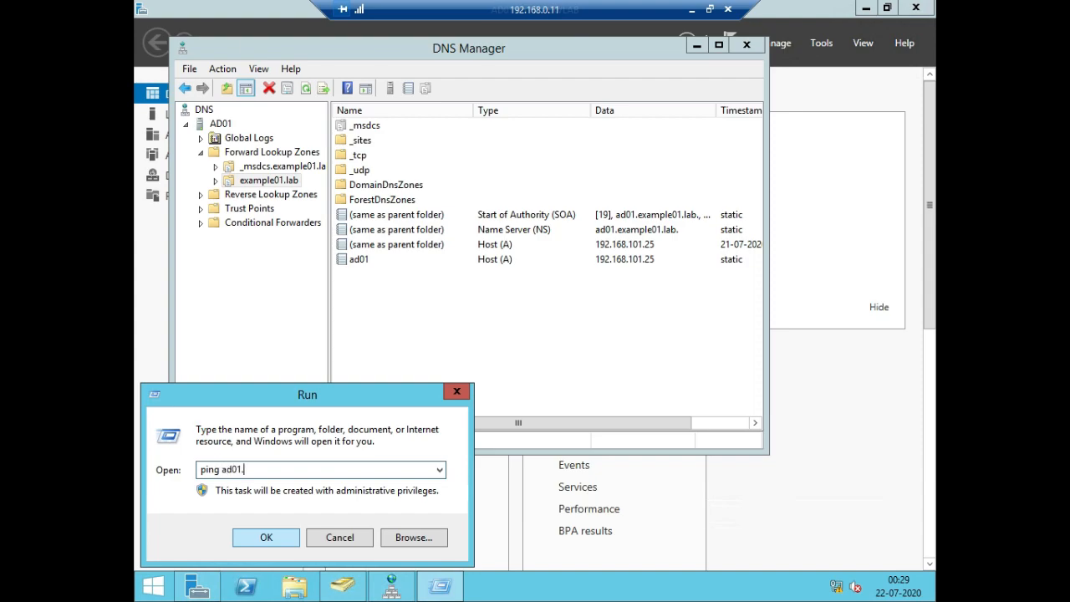
{"action": "type", "text": "mople01.lab -t"}
{"action": "left_click", "coordinate": [268, 543]}
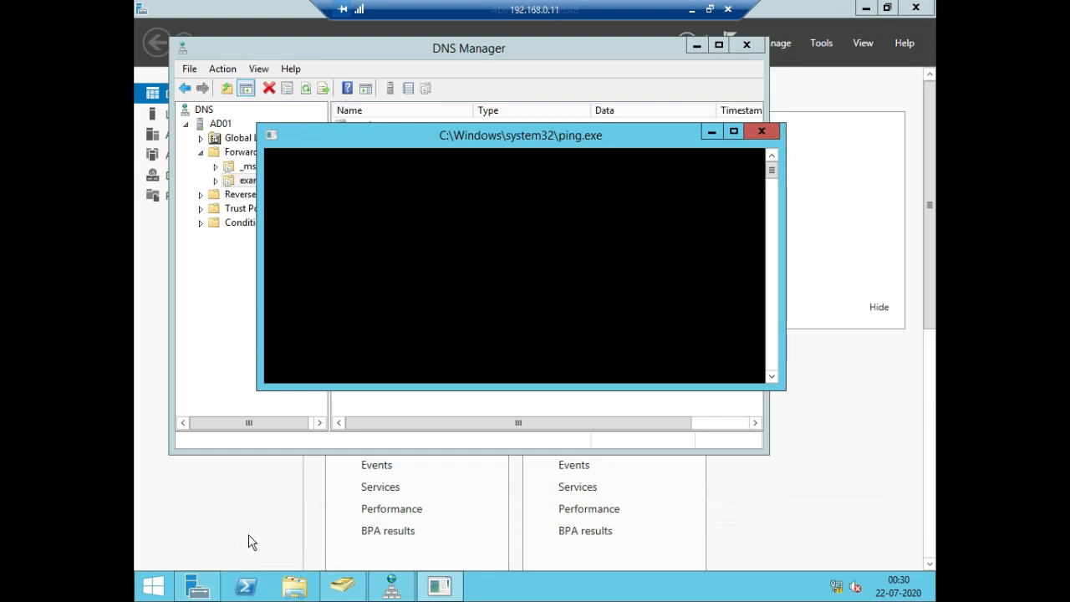
{"action": "left_click", "coordinate": [759, 134]}
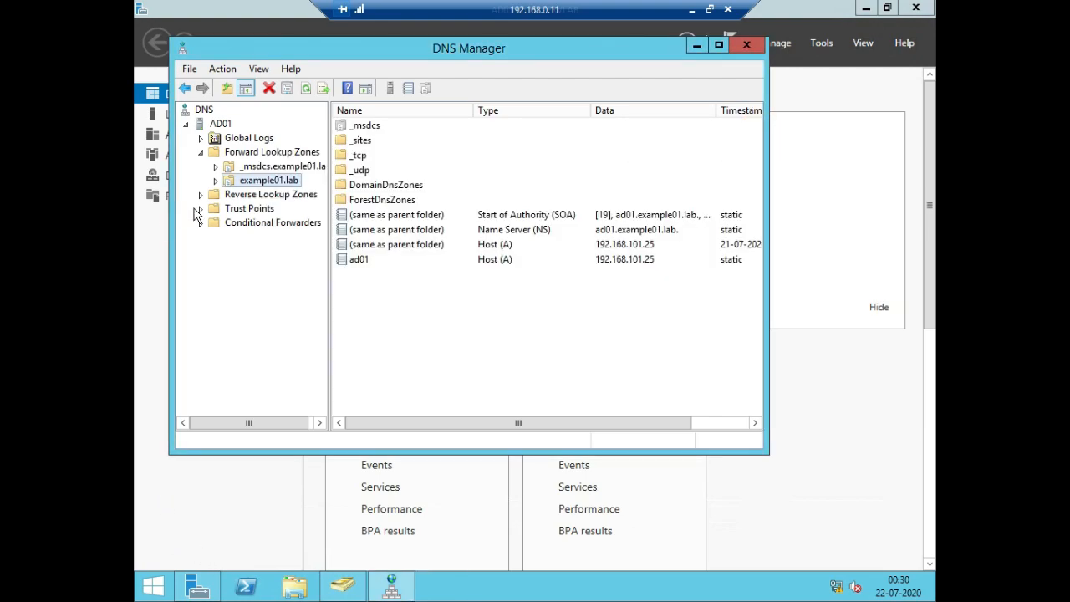
Launch nslookup for the AD01 DNS server, check its name resolution output, and close it
{"action": "left_click", "coordinate": [221, 125]}
{"action": "right_click", "coordinate": [221, 125]}
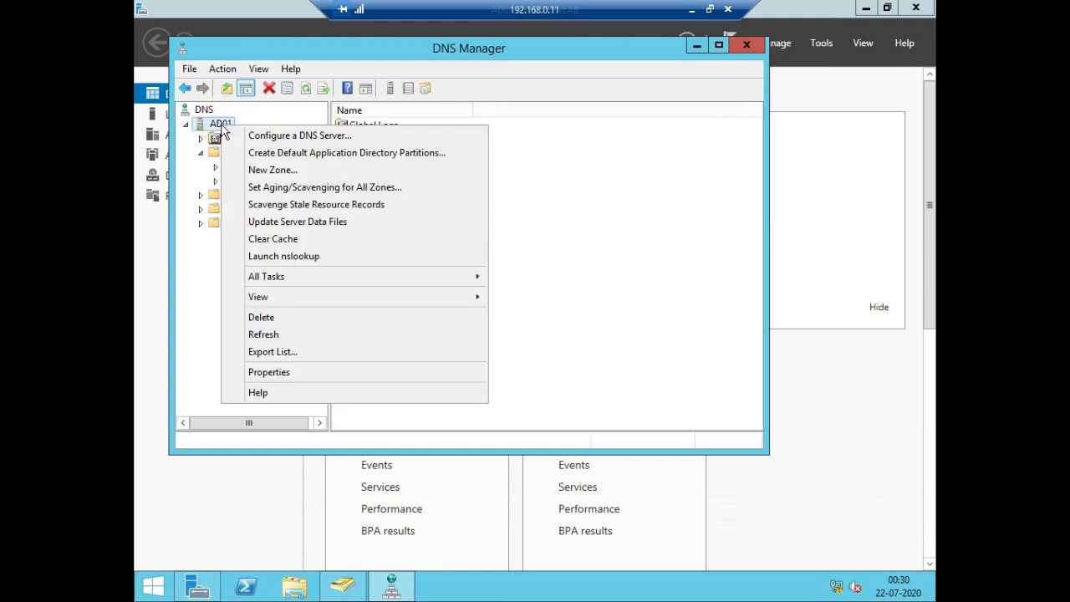
{"action": "left_click", "coordinate": [269, 257]}
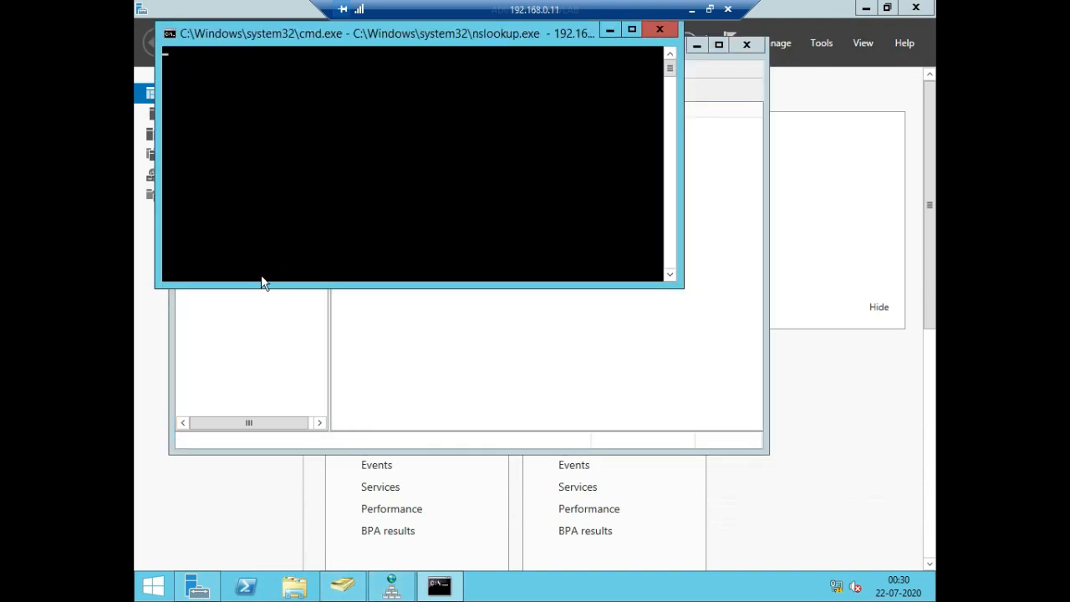
{"action": "left_click_drag", "start_coordinate": [248, 33], "coordinate": [327, 92]}
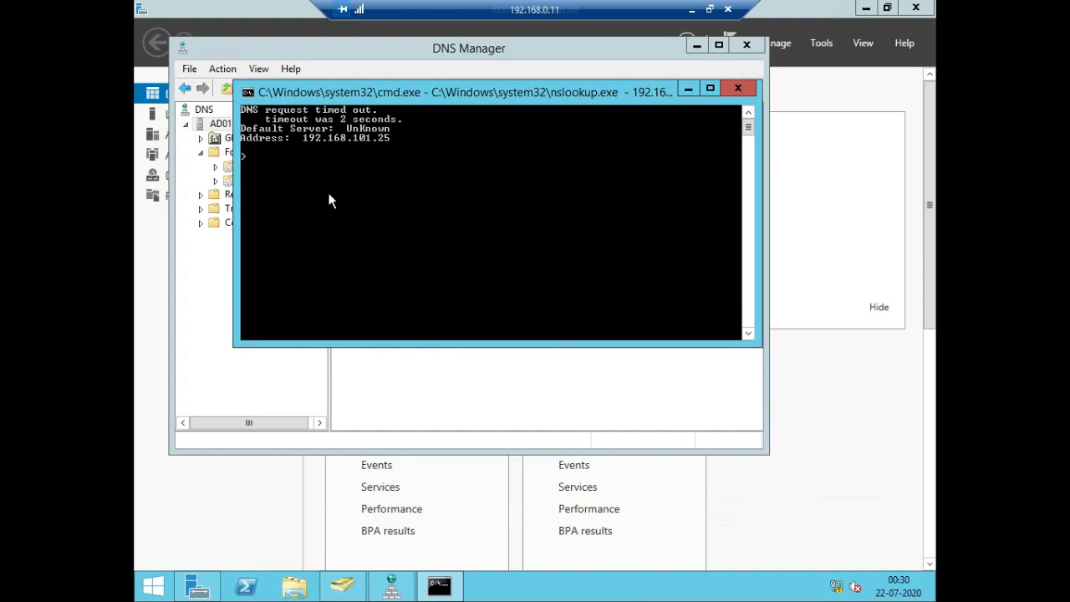
{"action": "left_click", "coordinate": [735, 87]}
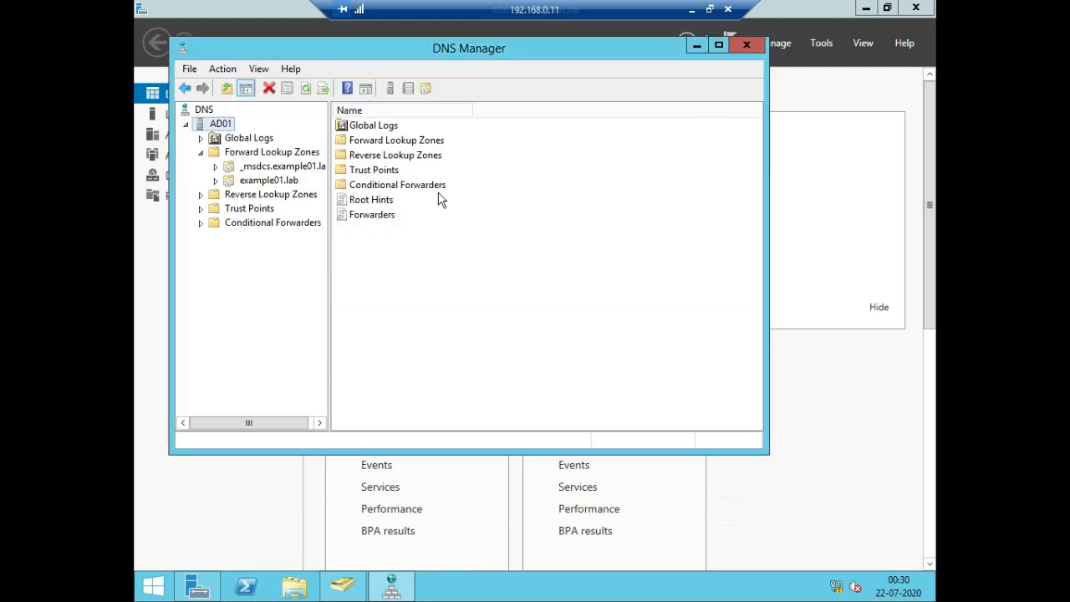
Start a new IPv4 reverse lookup zone as an Active Directory-stored primary zone replicated to all DNS servers in the example01.lab forest
{"action": "left_click", "coordinate": [201, 197]}
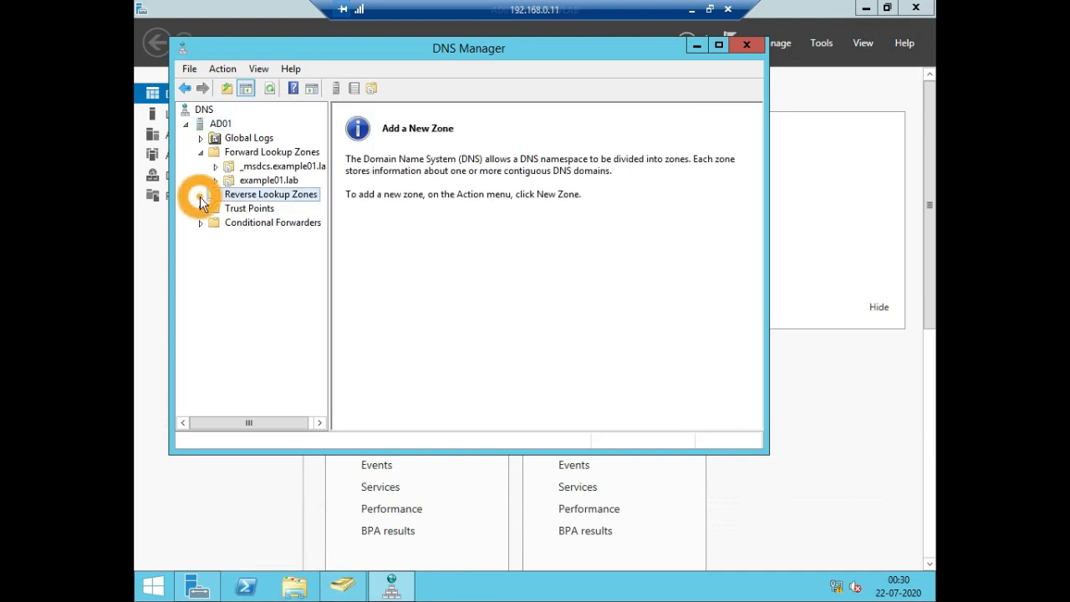
{"action": "right_click", "coordinate": [295, 193]}
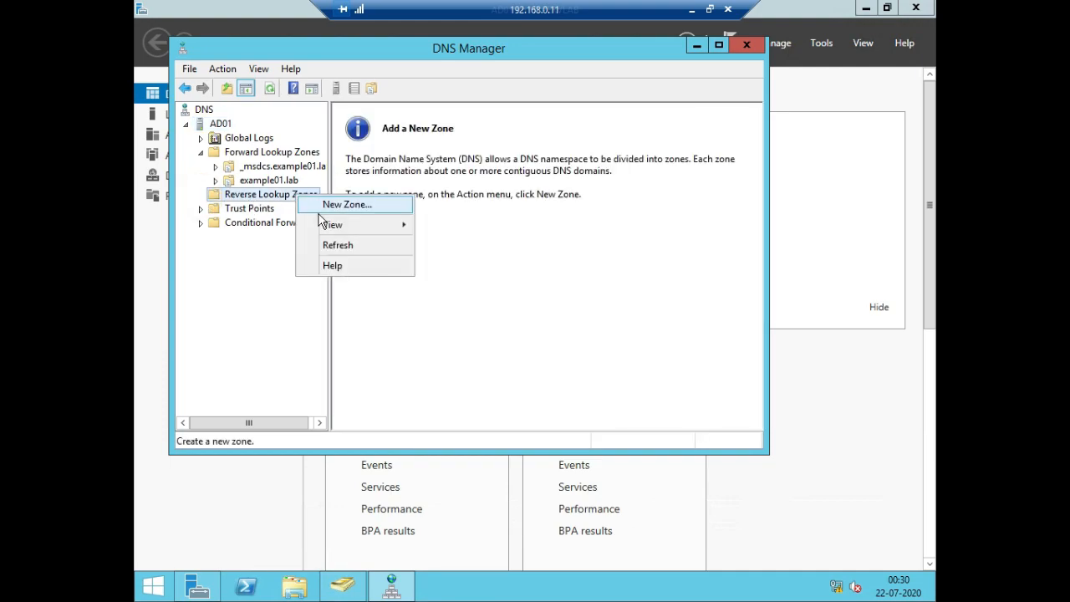
{"action": "left_click", "coordinate": [330, 206]}
{"action": "left_click", "coordinate": [487, 341]}
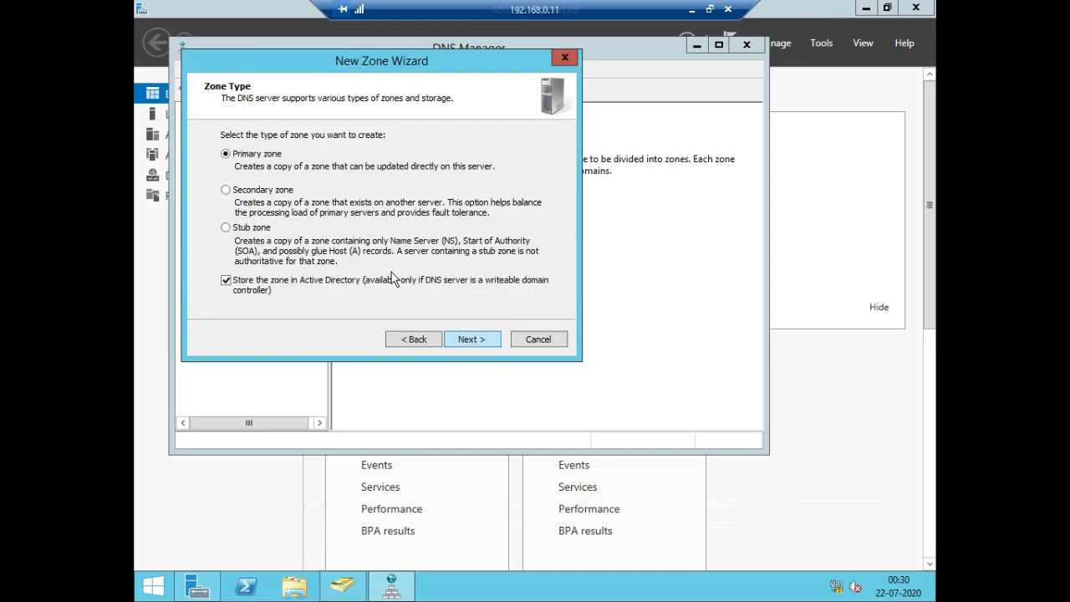
{"action": "left_click", "coordinate": [462, 341]}
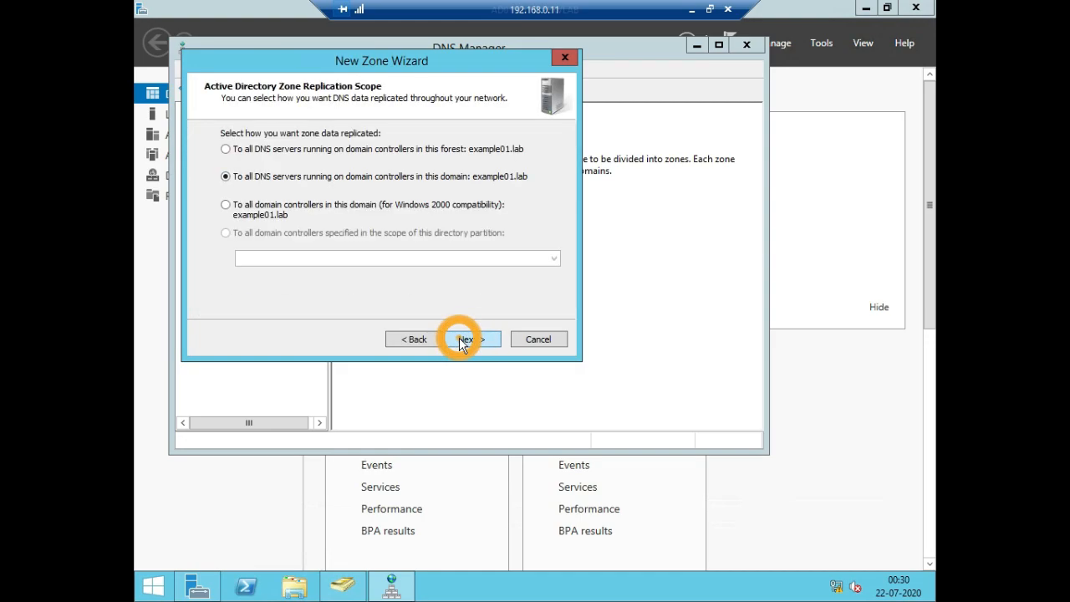
{"action": "left_click", "coordinate": [252, 150]}
{"action": "left_click", "coordinate": [477, 341]}
{"action": "left_click", "coordinate": [478, 343]}
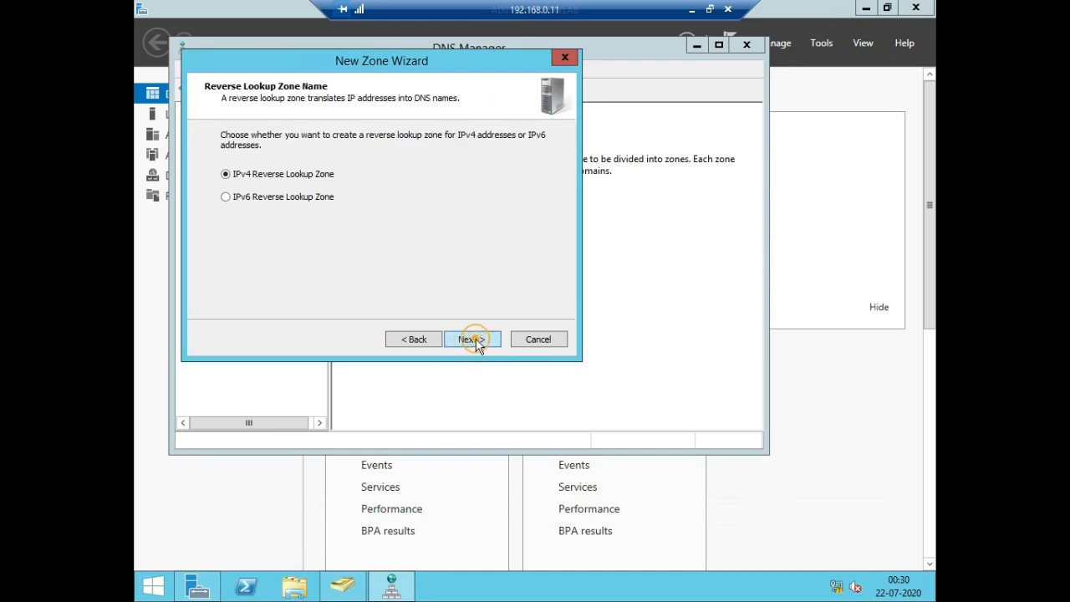
Set the reverse lookup zone's network ID to 192.168.101, checking the local server's properties in Server Manager for the address
{"action": "left_click", "coordinate": [241, 165]}
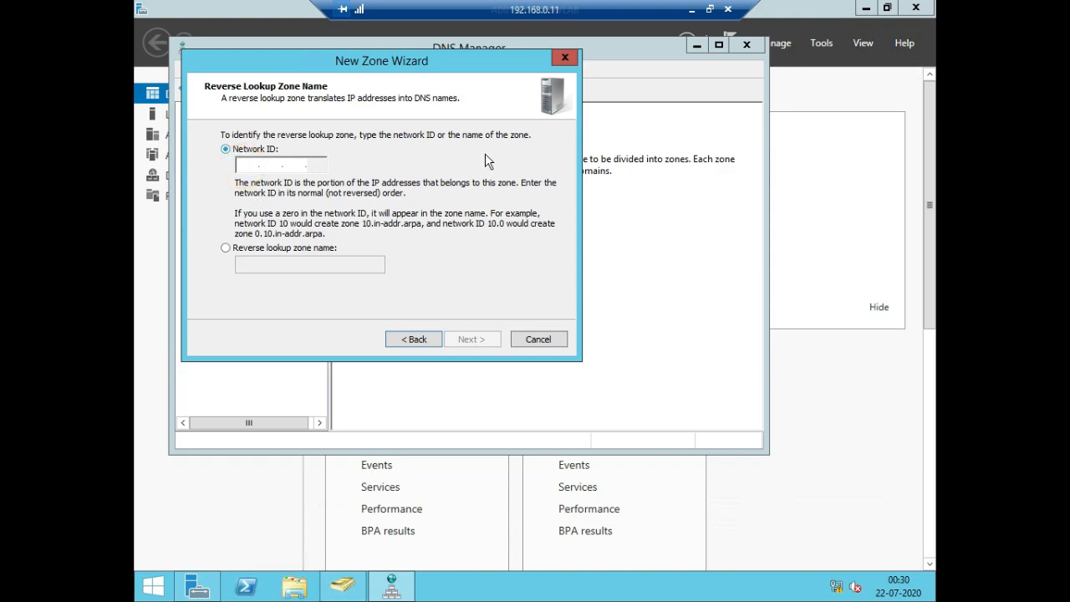
{"action": "type", "text": "192.16"}
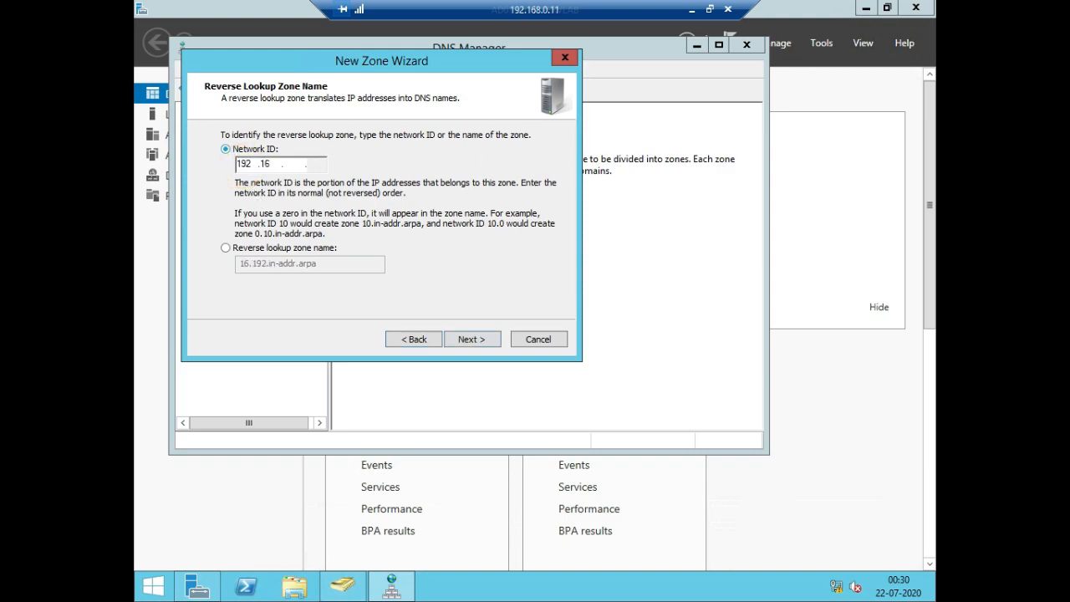
{"action": "type", "text": "8"}
{"action": "left_click", "coordinate": [268, 490]}
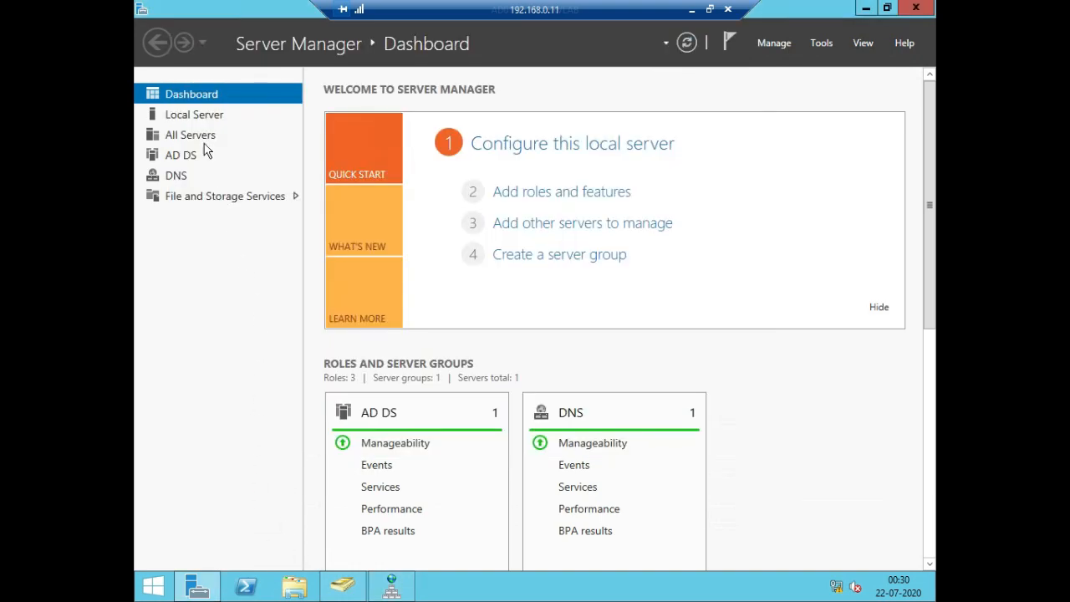
{"action": "left_click", "coordinate": [201, 119]}
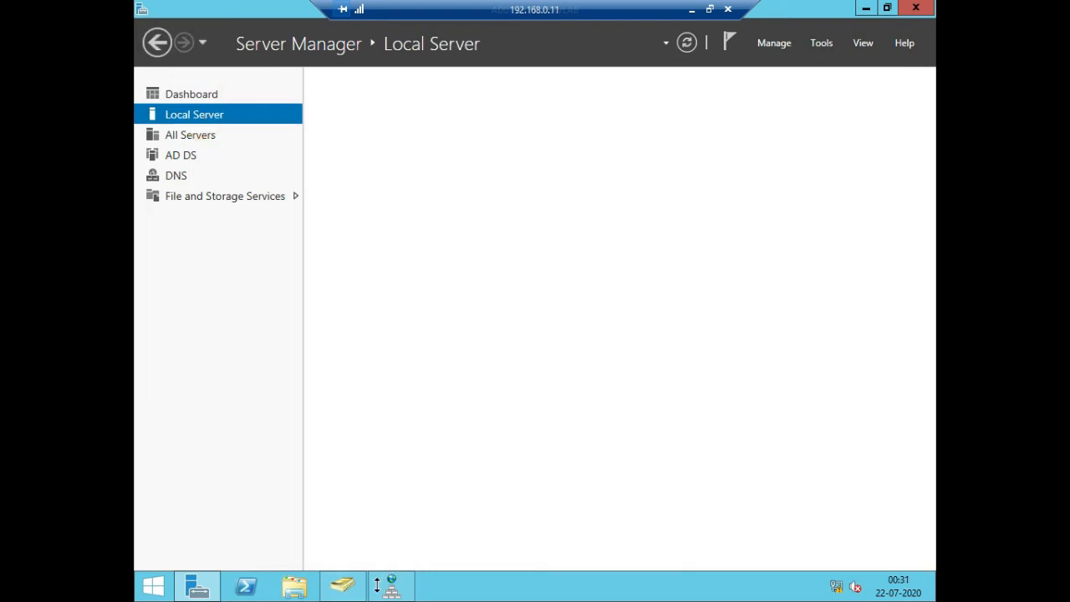
{"action": "mouse_move", "coordinate": [391, 589]}
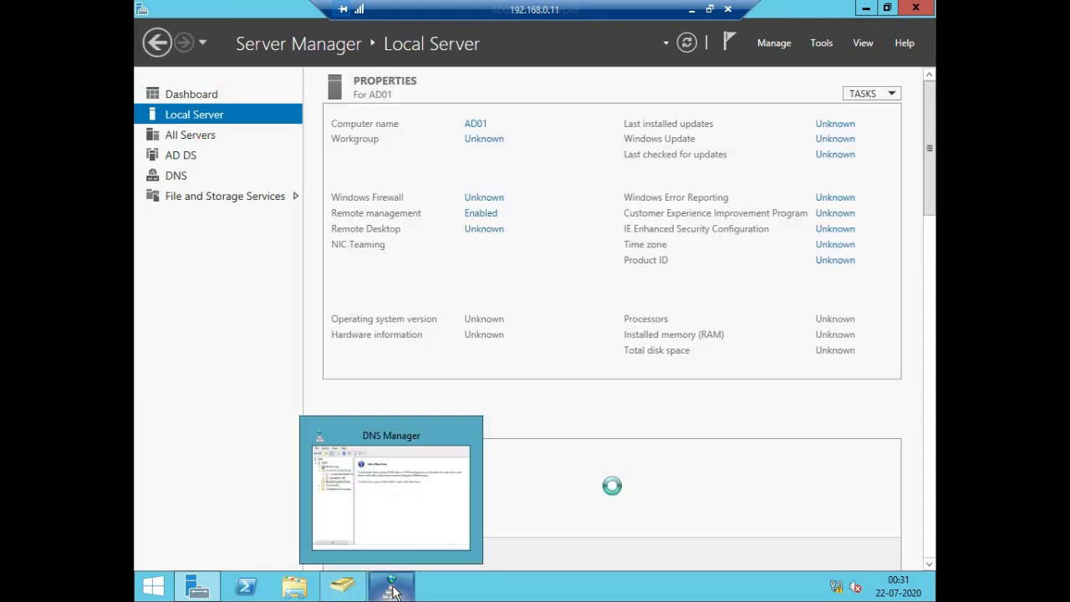
{"action": "left_click", "coordinate": [393, 589]}
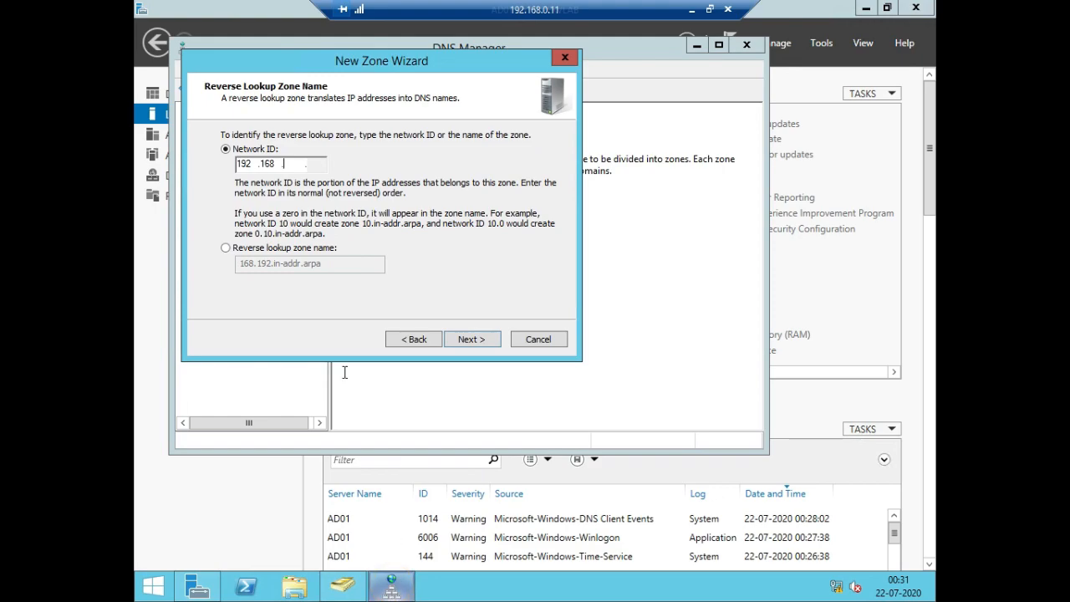
{"action": "type", "text": "101"}
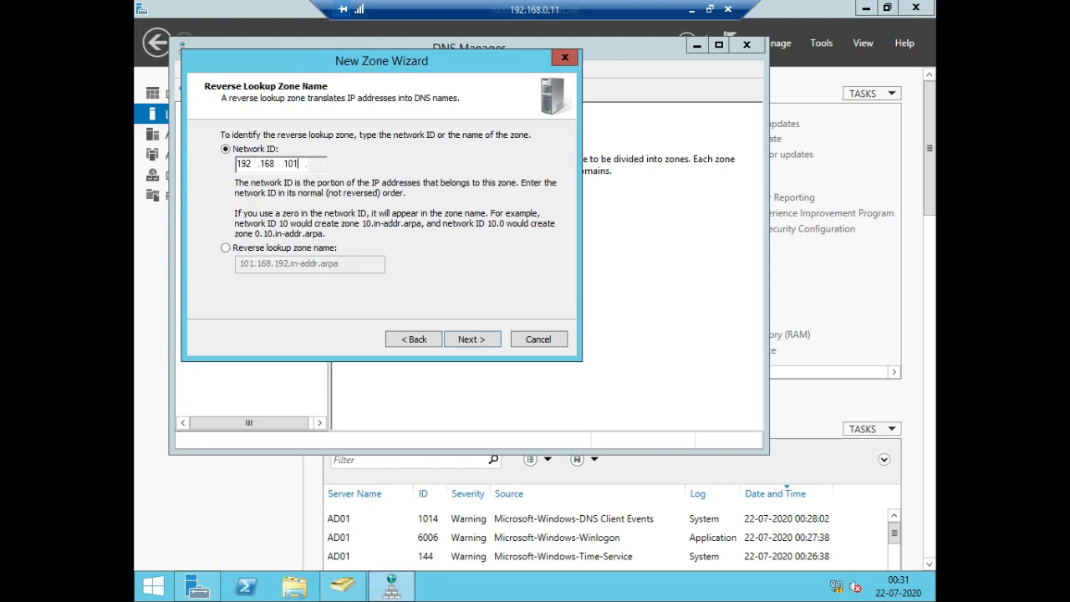
Allow only secure dynamic updates for the reverse lookup zone and finish creating it
{"action": "left_click", "coordinate": [459, 342]}
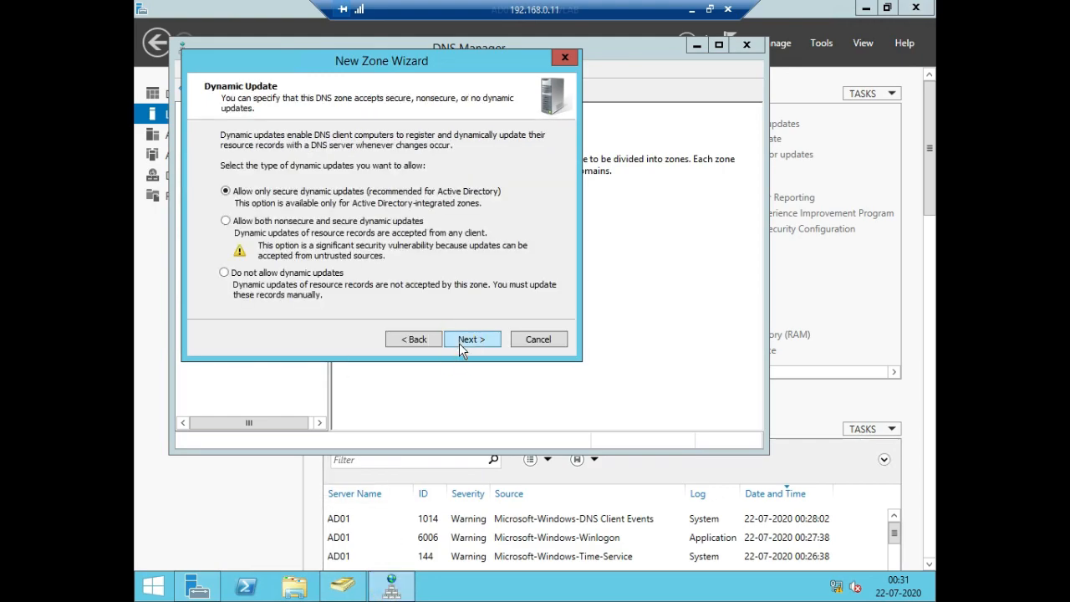
{"action": "left_click", "coordinate": [459, 343]}
{"action": "left_click", "coordinate": [459, 342]}
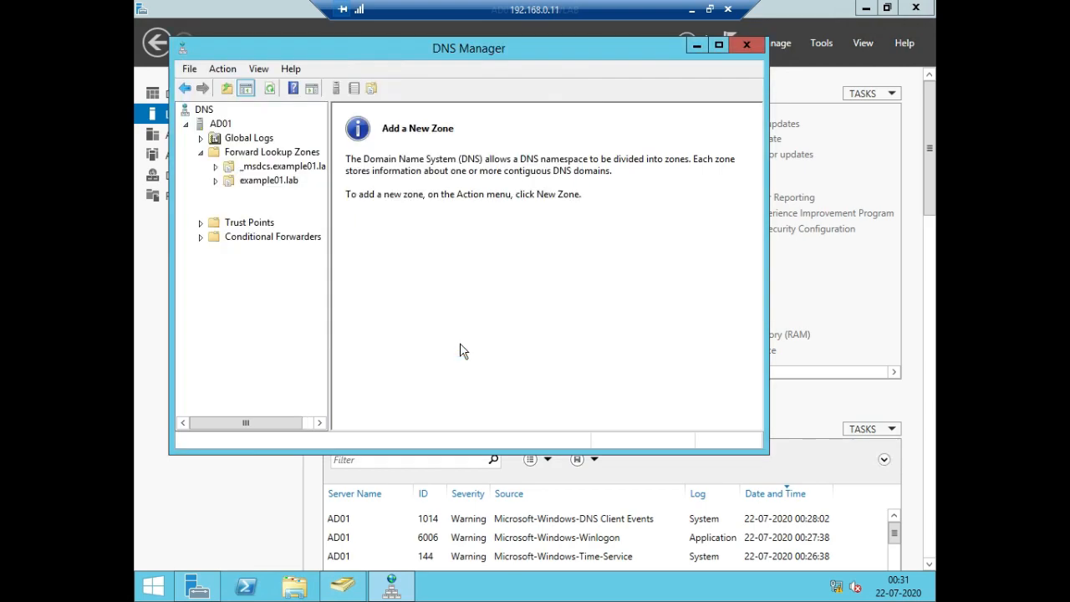
Add a pointer record for 192.168.101.25 in the new reverse zone, using the ad01.example01.lab host record from the forward zone, and refresh the zone
{"action": "left_click", "coordinate": [263, 213]}
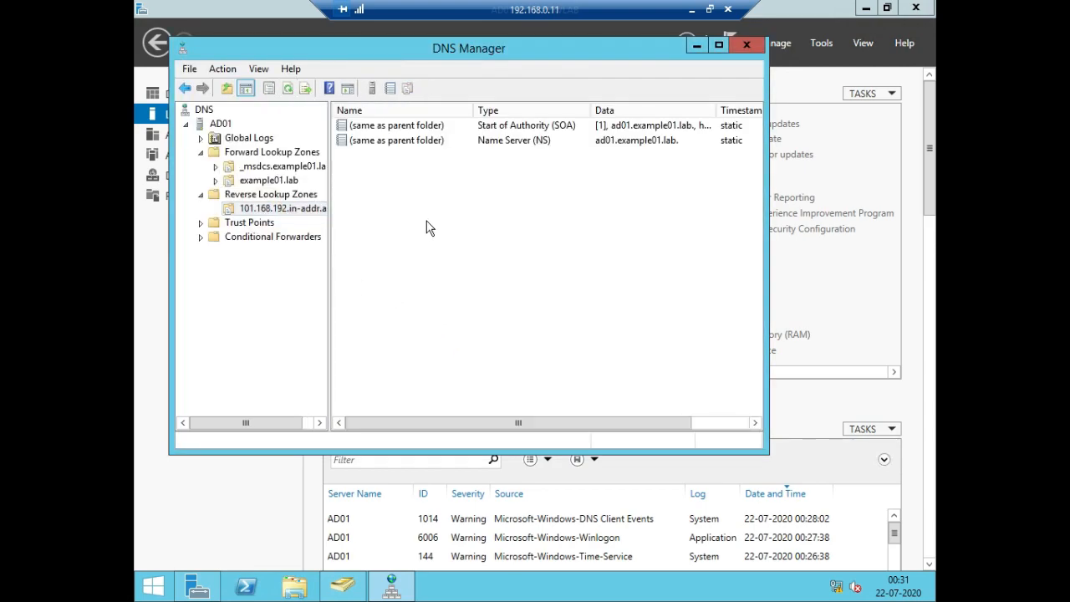
{"action": "right_click", "coordinate": [426, 222]}
{"action": "left_click", "coordinate": [475, 260]}
{"action": "left_click", "coordinate": [571, 219]}
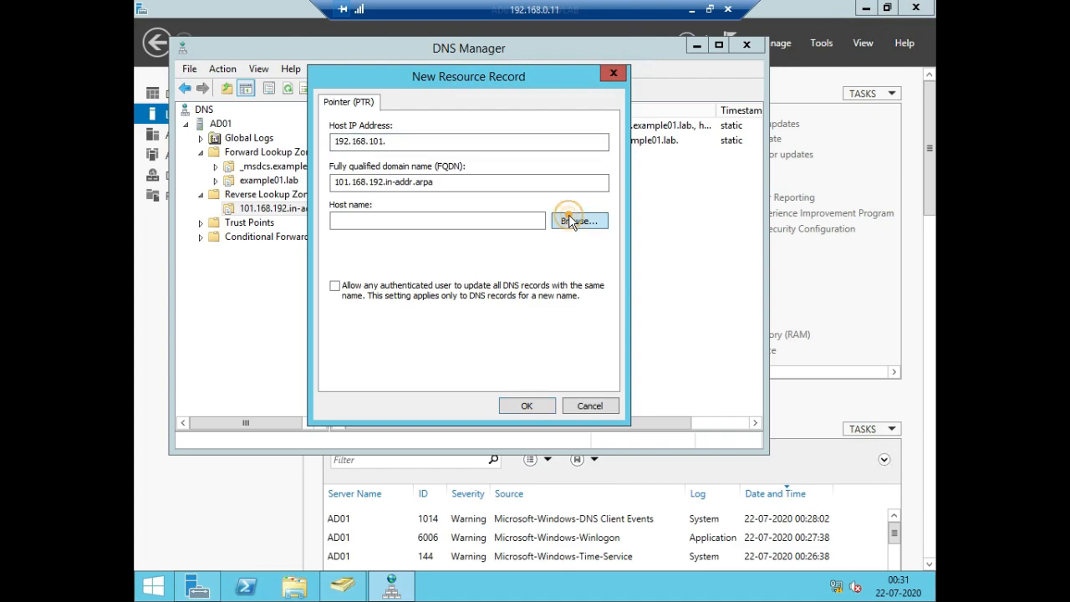
{"action": "double_click", "coordinate": [344, 201]}
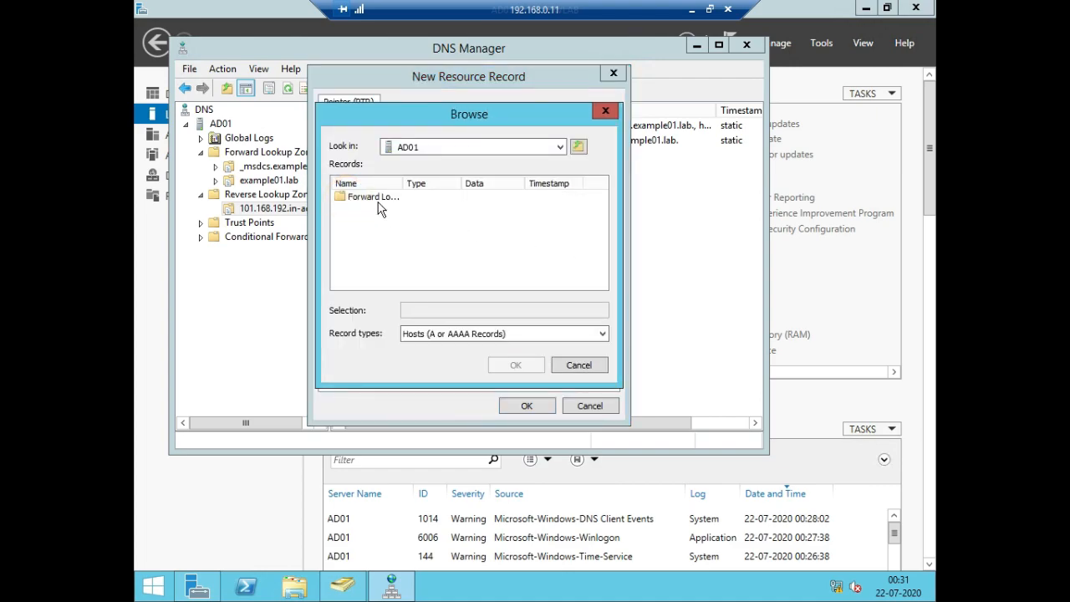
{"action": "double_click", "coordinate": [375, 199]}
{"action": "double_click", "coordinate": [376, 210]}
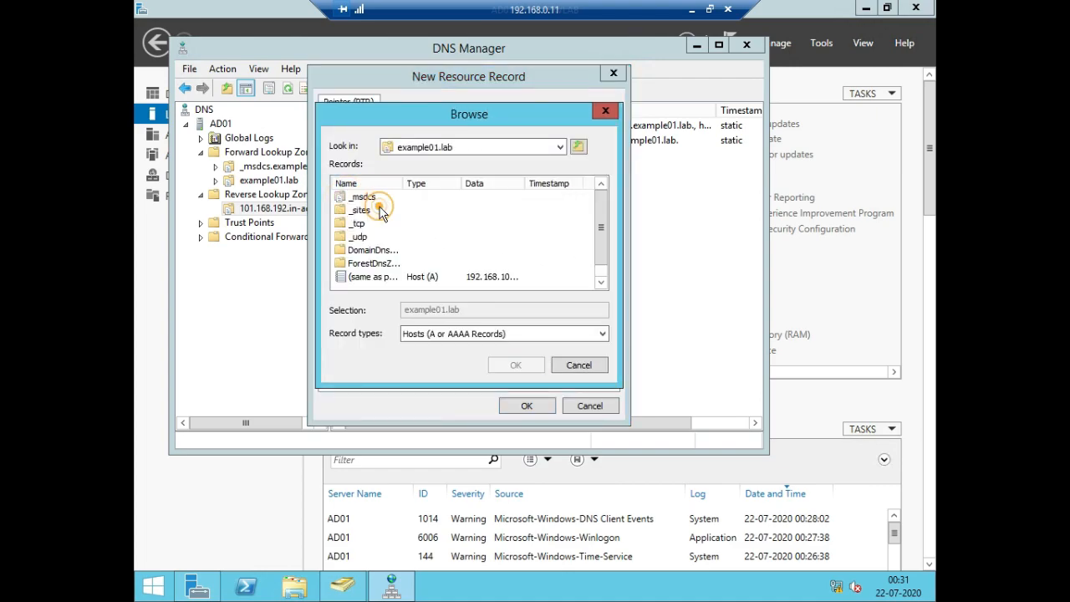
{"action": "scroll", "coordinate": [389, 242], "scroll_direction": "down", "scroll_amount": 1}
{"action": "double_click", "coordinate": [358, 277]}
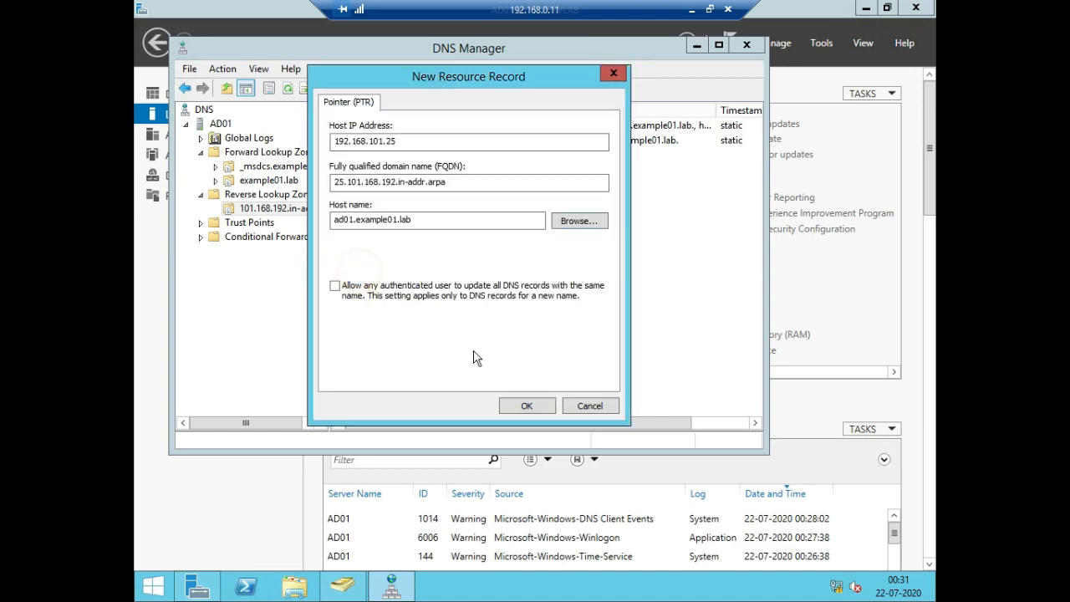
{"action": "left_click", "coordinate": [527, 405]}
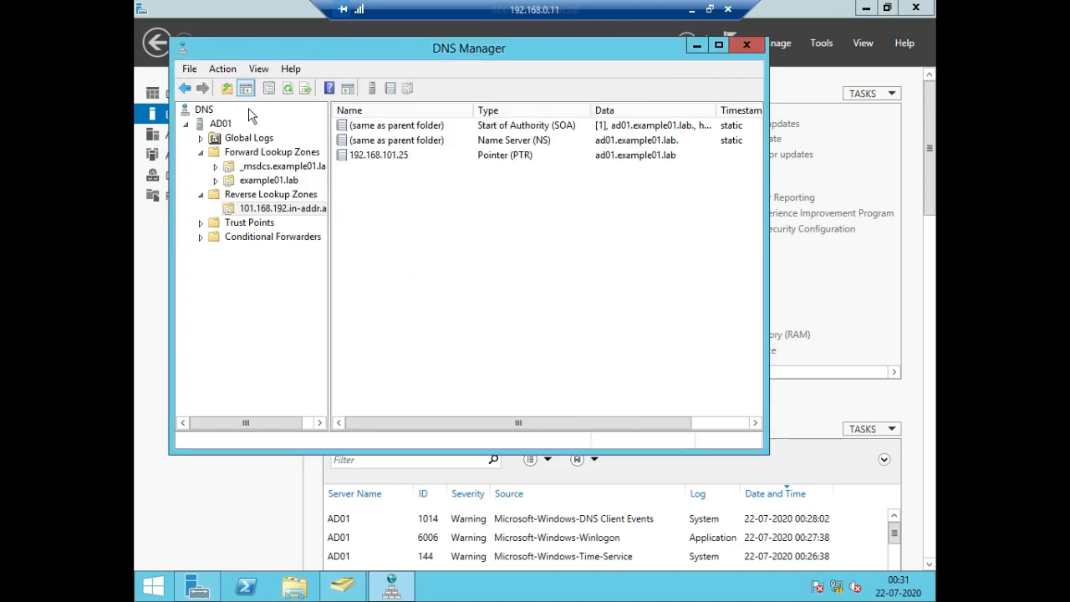
{"action": "left_click", "coordinate": [289, 90]}
{"action": "left_click", "coordinate": [288, 90]}
Launch nslookup for the AD01 DNS server and run a reverse lookup of 192.168.101.25
{"action": "left_click", "coordinate": [220, 125]}
{"action": "right_click", "coordinate": [219, 126]}
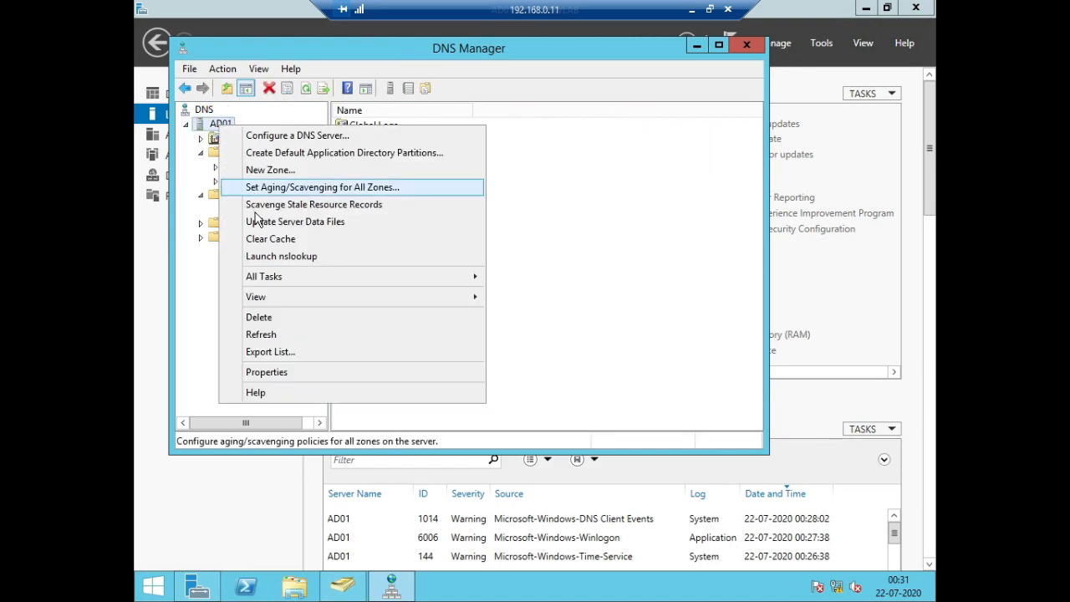
{"action": "left_click", "coordinate": [255, 256]}
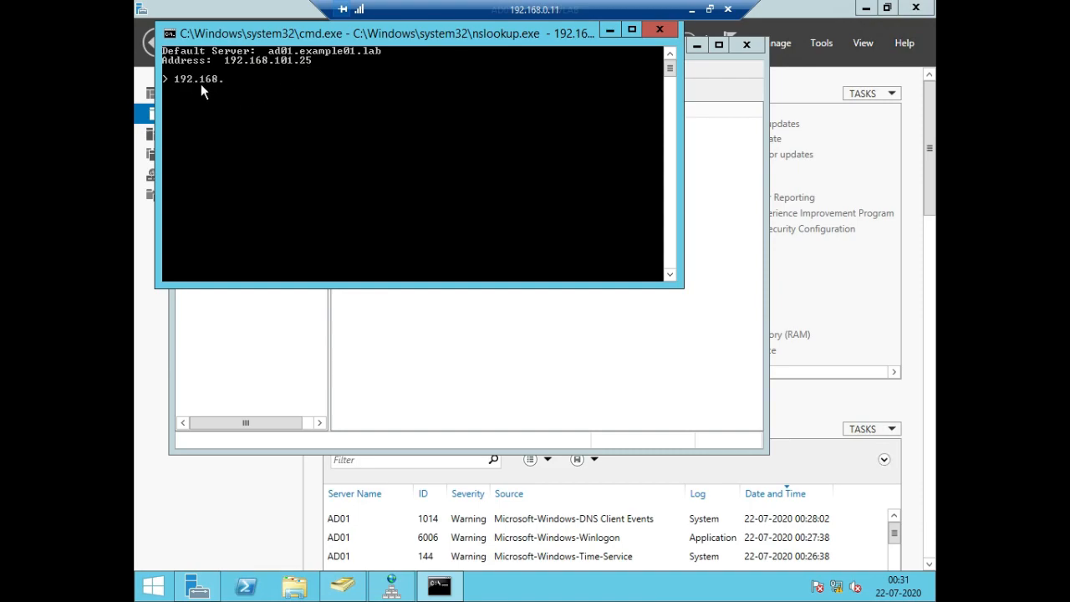
{"action": "type", "text": "192.168.101.25"}
{"action": "key", "text": "Return"}
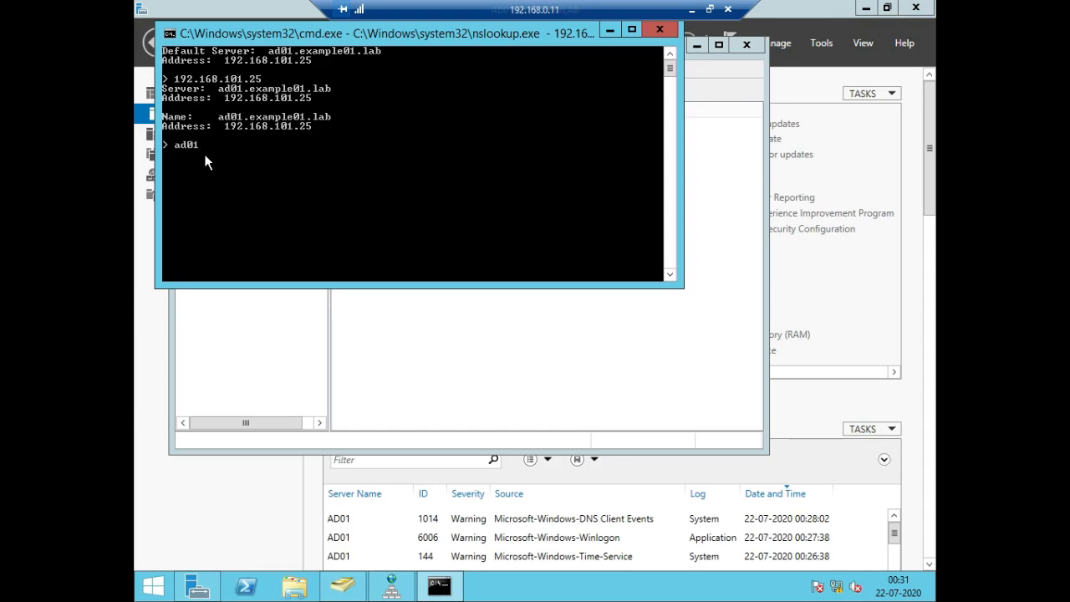
Look up ad01.example01.lab in nslookup, and close both nslookup and DNS Manager
{"action": "type", "text": "mple01.lab"}
{"action": "key", "text": "Return"}
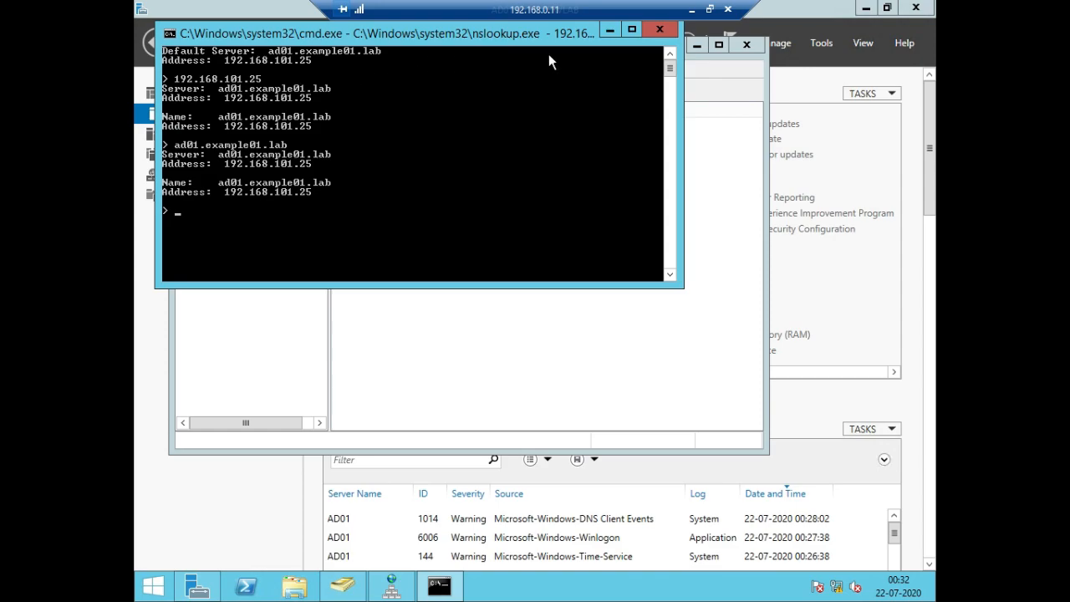
{"action": "left_click", "coordinate": [660, 29]}
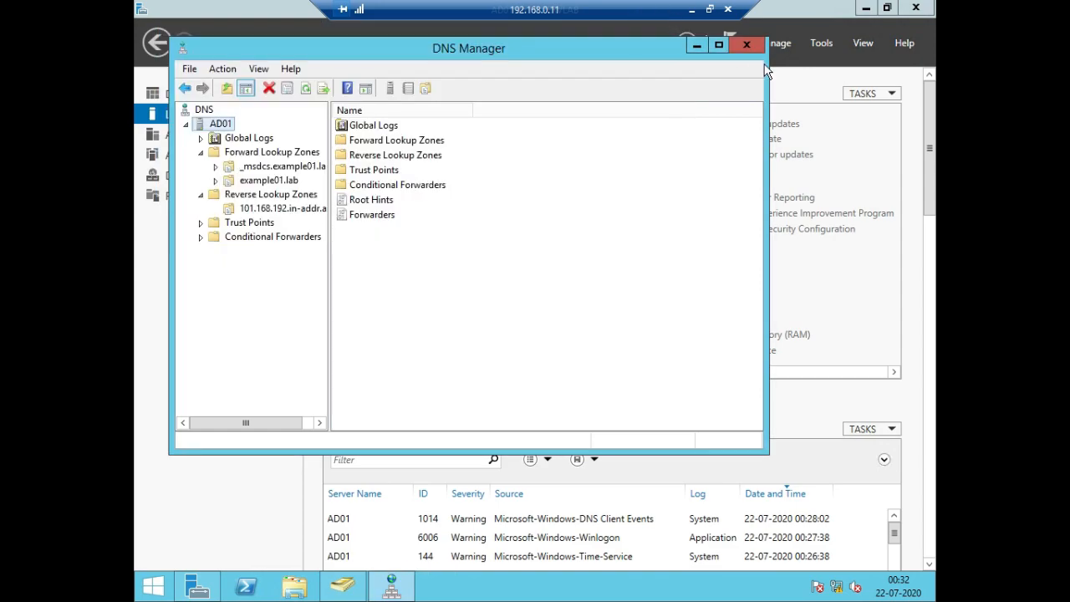
{"action": "left_click", "coordinate": [749, 46]}
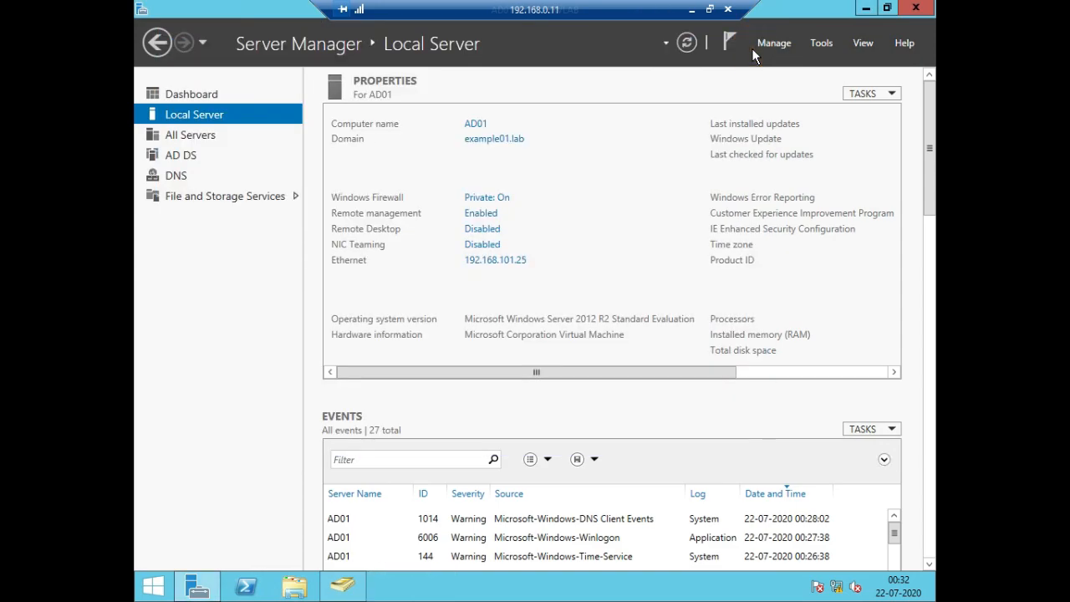